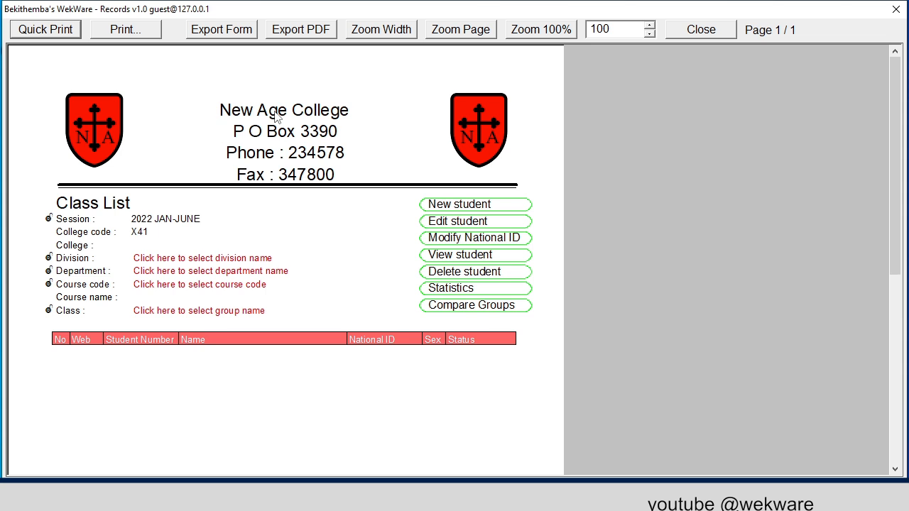
Step: Set the class list's division to FACULTY OF ENGINEERING and its department to MECHANICAL ENGINEERING DEPARTMENT
click(384, 32)
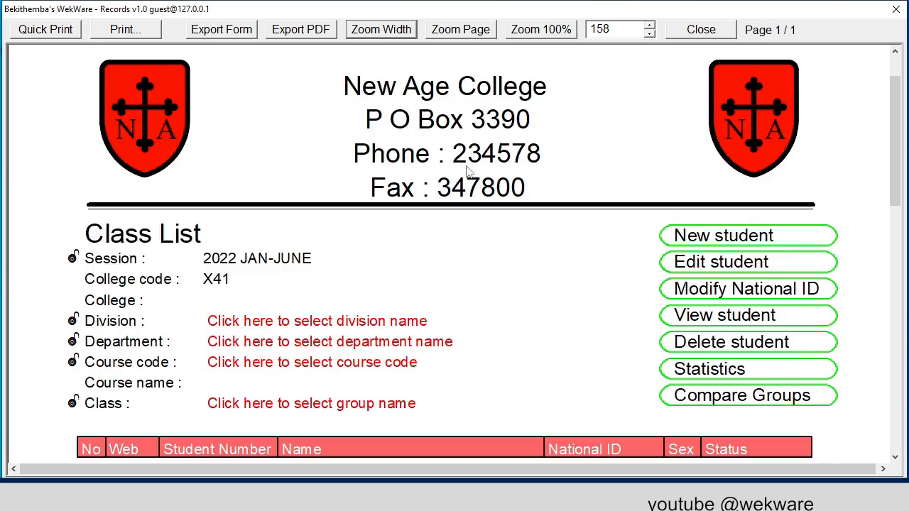
scroll(470, 174, down, 2)
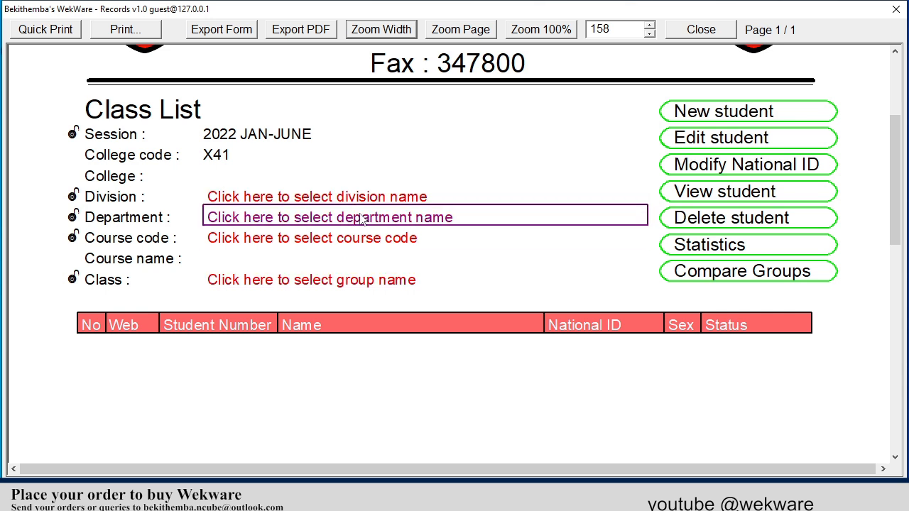
click(330, 198)
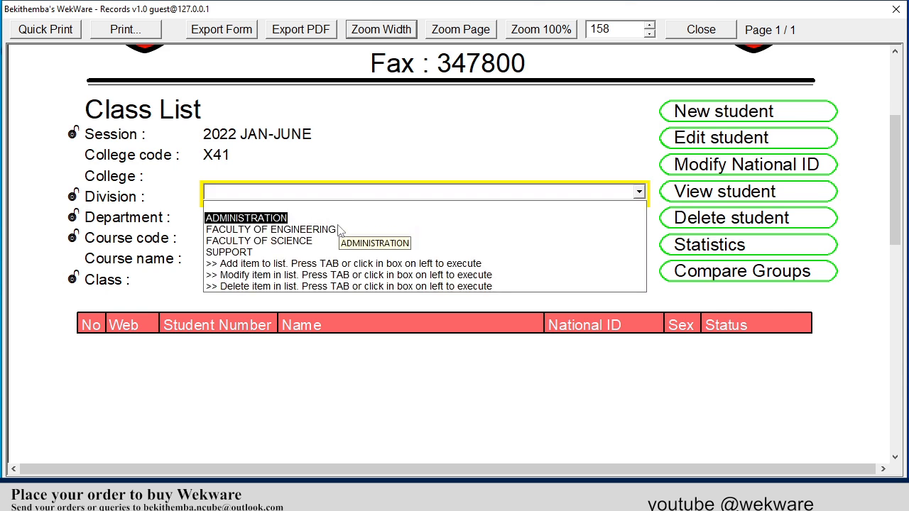
click(346, 229)
click(360, 223)
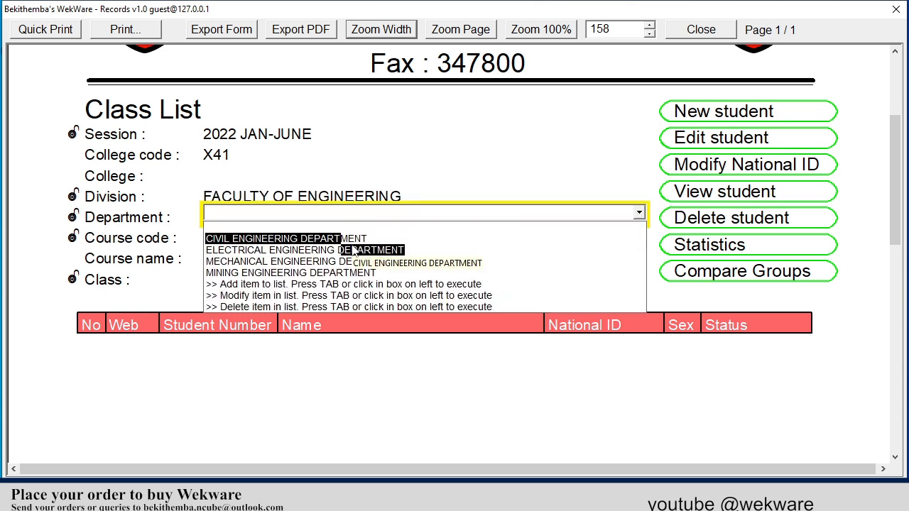
click(345, 259)
Step: Choose course code 800/06/ME/0, BSC Mechanical Engineering Hons, and the FIRST YEARS class for the class list
click(343, 243)
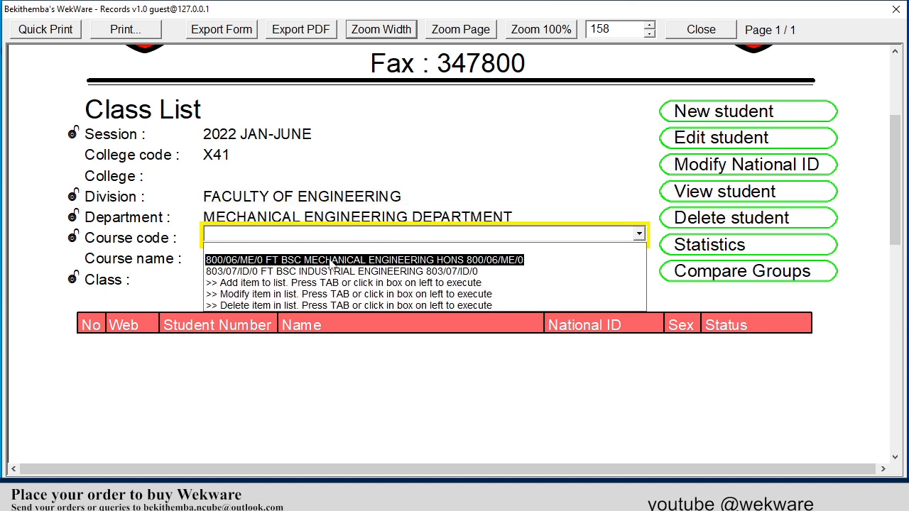
click(330, 254)
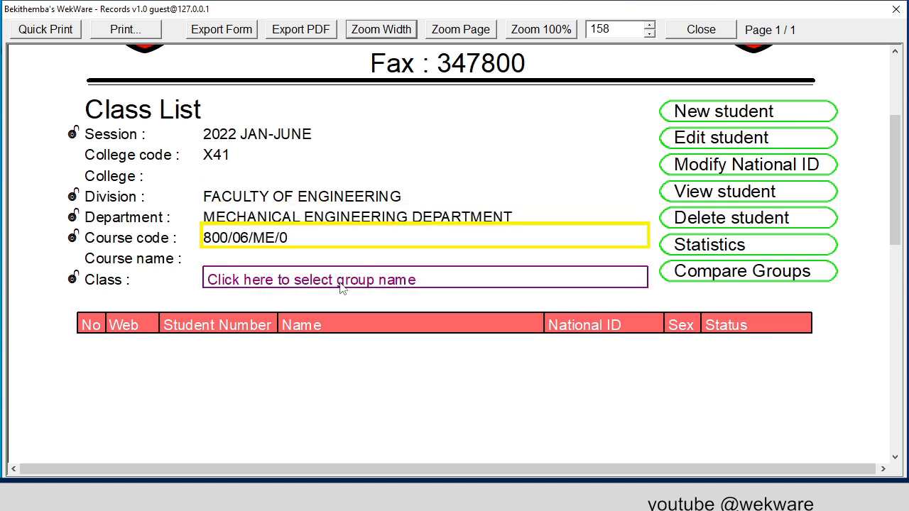
click(341, 282)
click(267, 301)
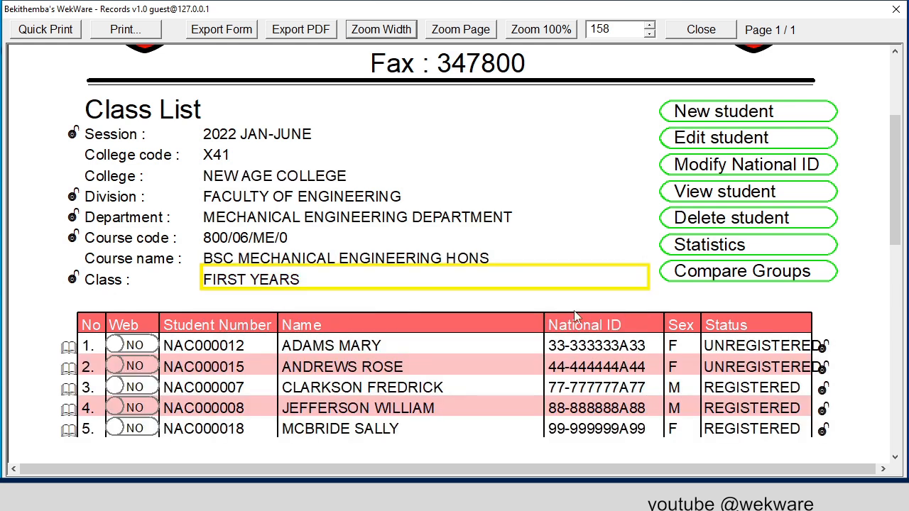
Step: Open a new student admission record for the selected class
click(725, 113)
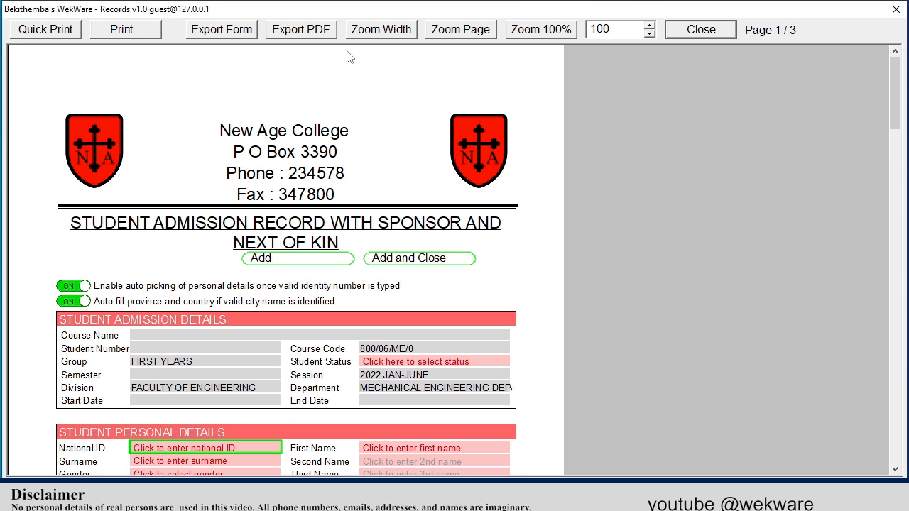
click(384, 34)
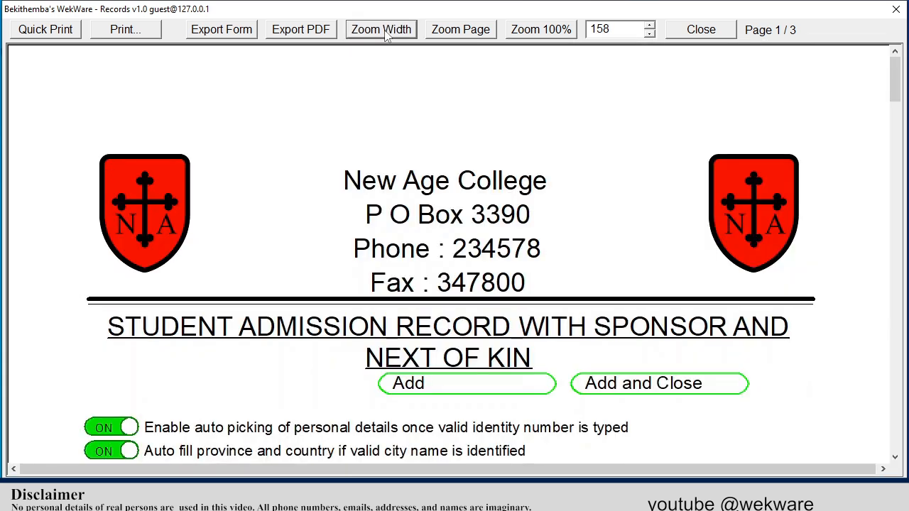
Step: Examine the admission form's student admission details, personal details, and group and course admission date sections
scroll(550, 142, down, 2)
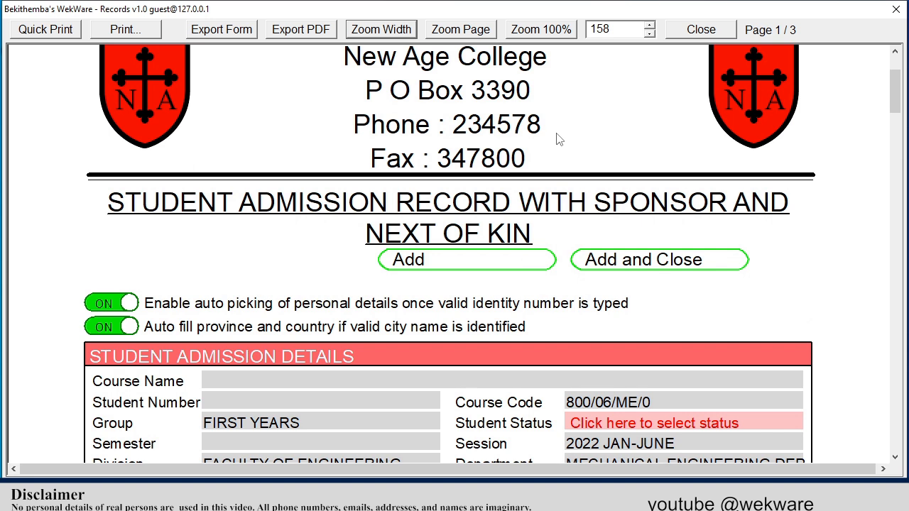
scroll(558, 139, down, 1)
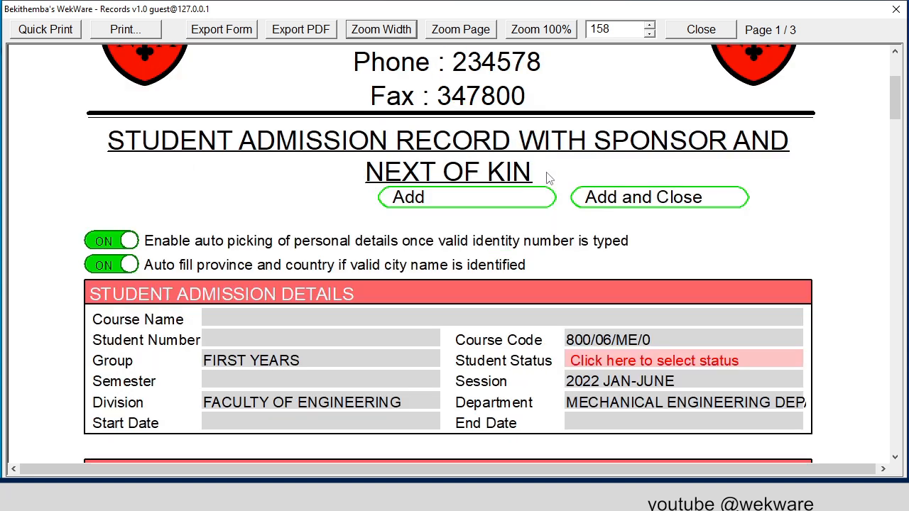
scroll(558, 211, down, 2)
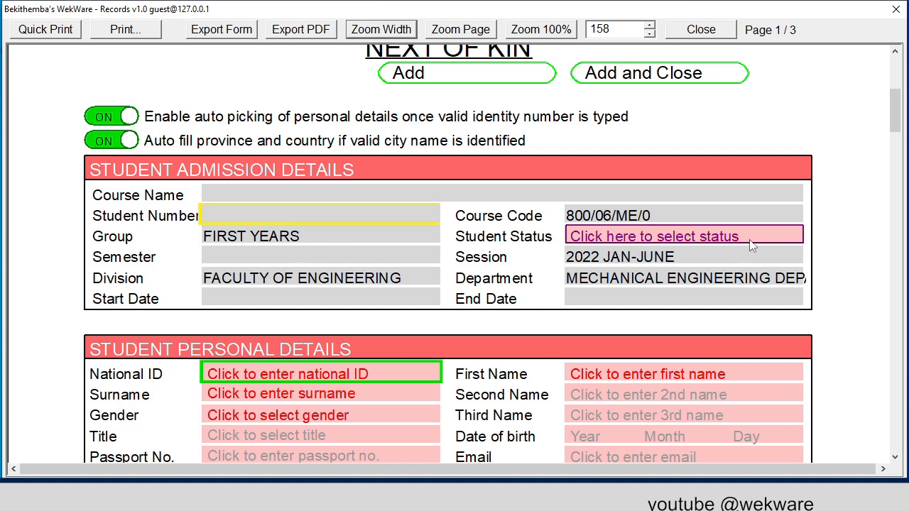
scroll(743, 246, down, 3)
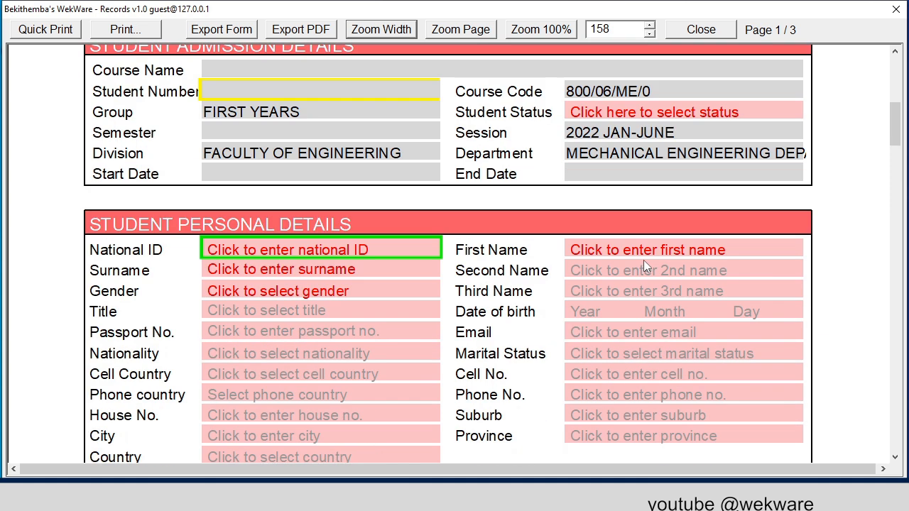
scroll(641, 260, down, 3)
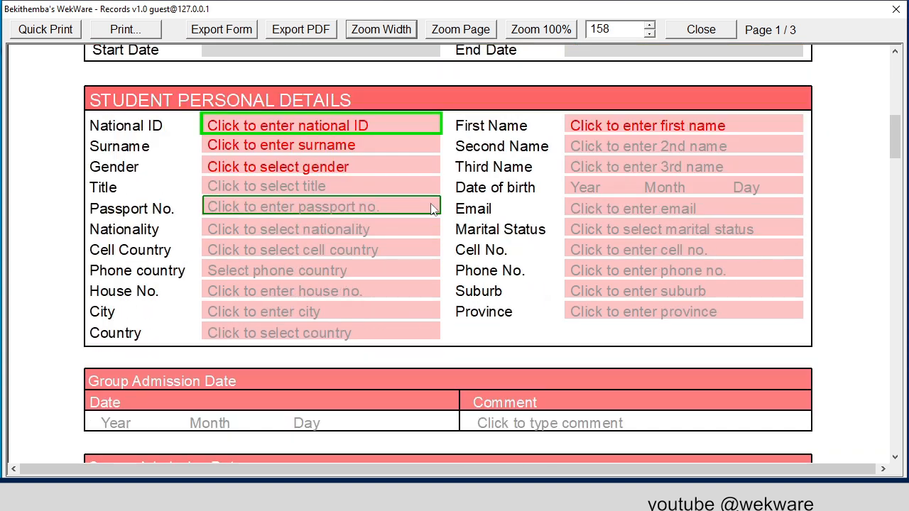
scroll(429, 209, down, 4)
scroll(346, 200, down, 1)
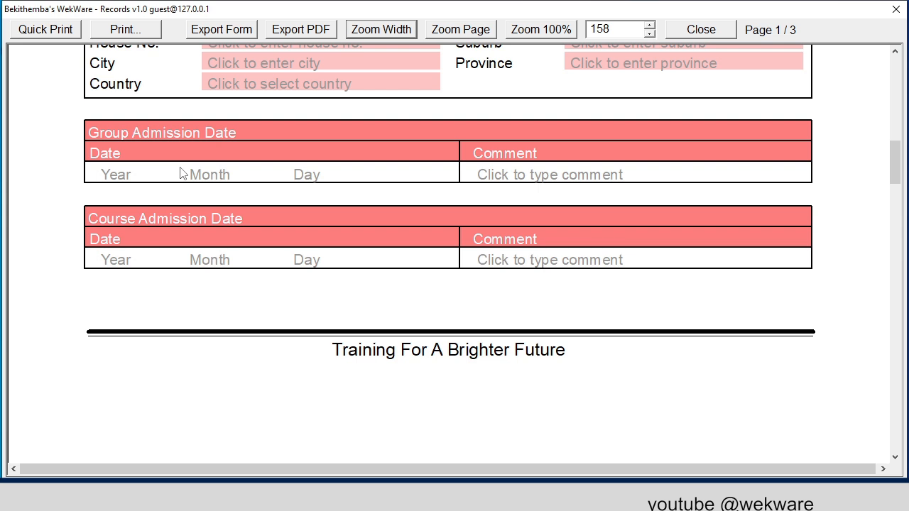
scroll(227, 174, down, 2)
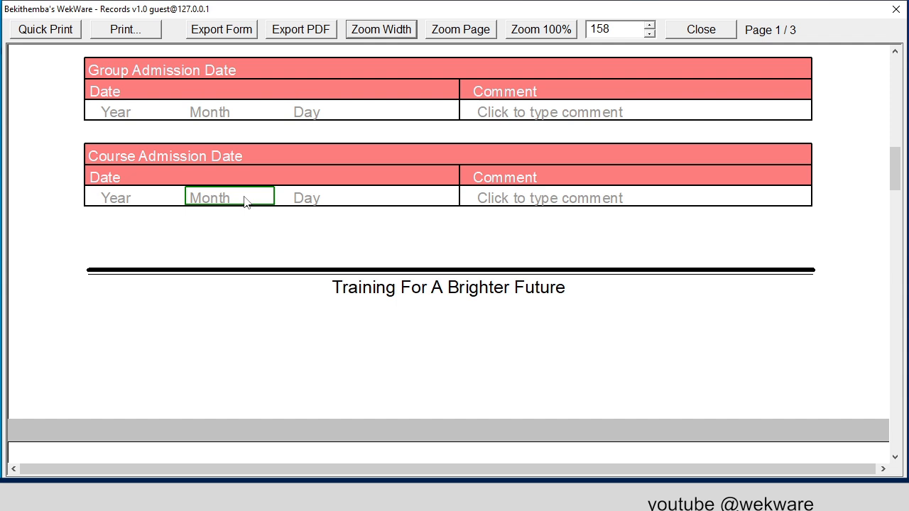
click(215, 108)
click(162, 101)
click(161, 111)
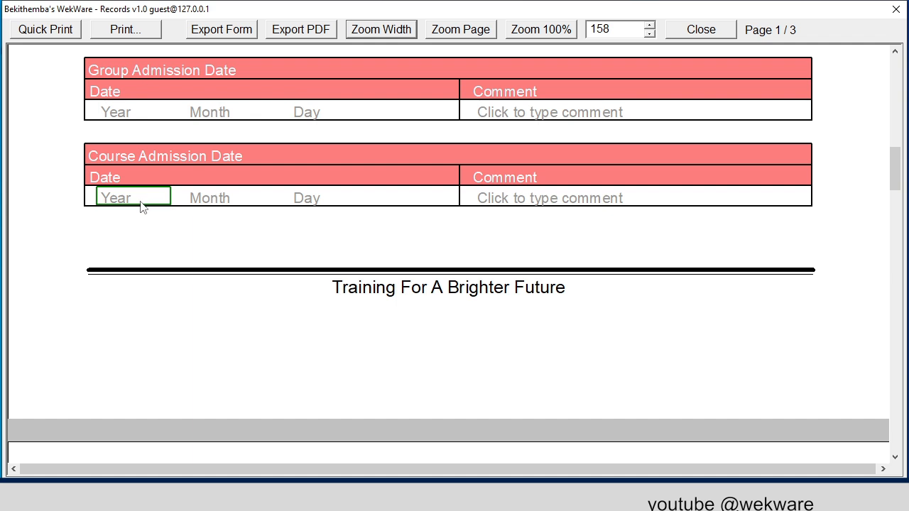
Step: Review the form's college admission, apprentice, next of kin, sponsor, qualifications, custom properties, employer and bank account sections
scroll(182, 201, down, 5)
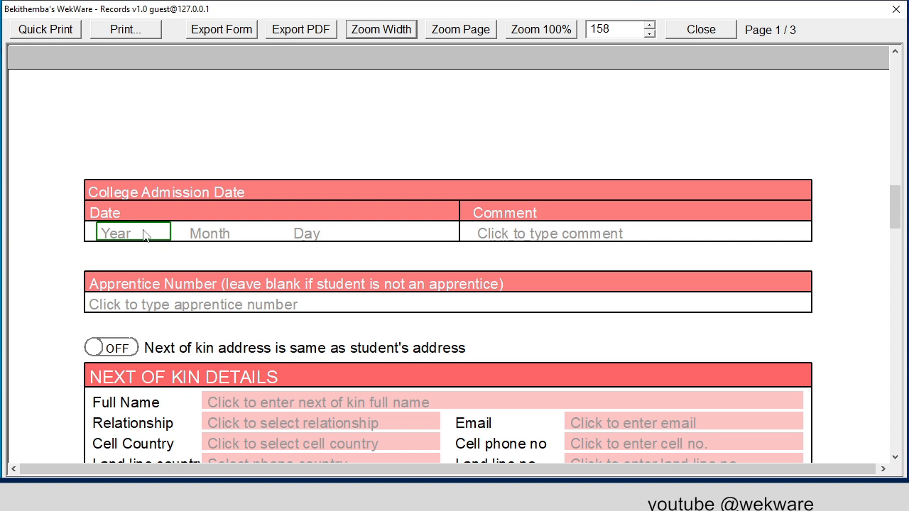
scroll(186, 249, down, 3)
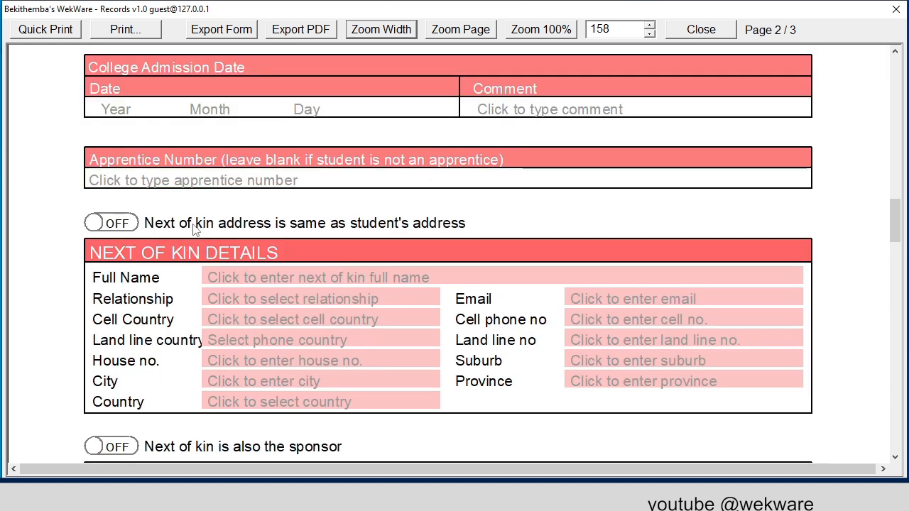
click(227, 188)
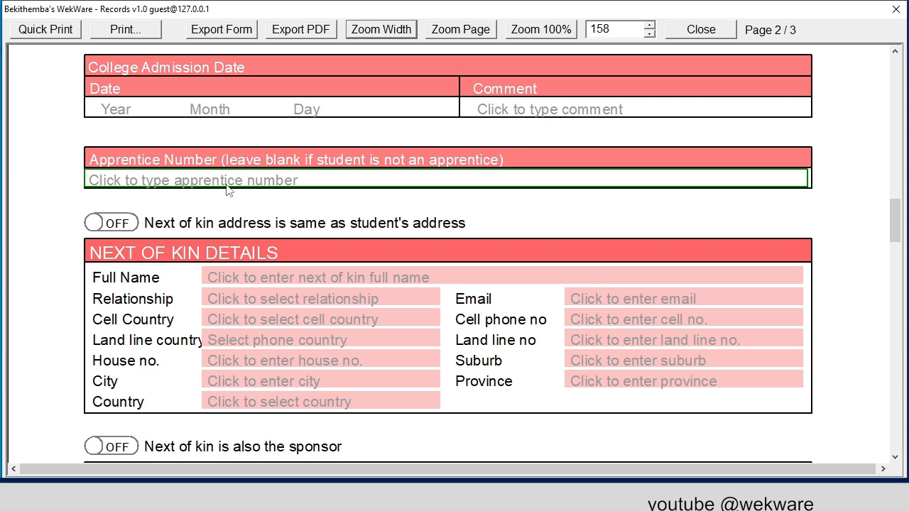
scroll(247, 193, down, 3)
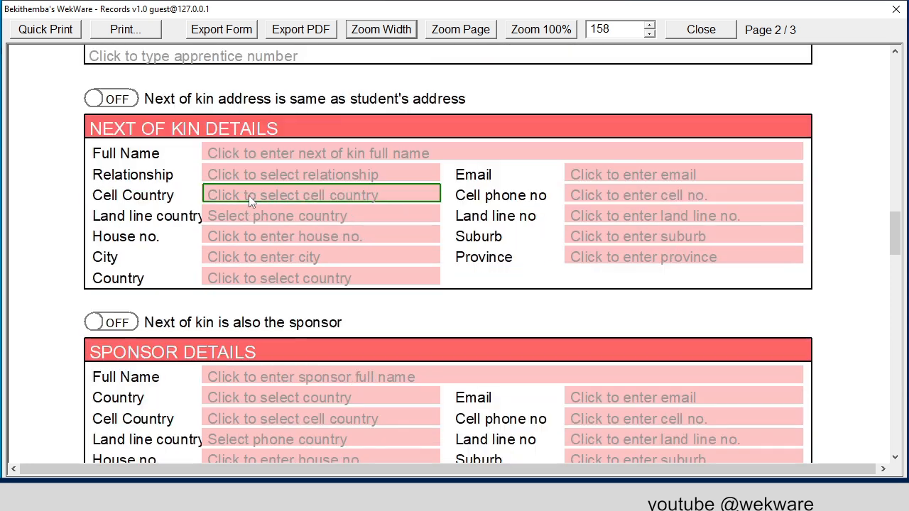
scroll(284, 184, down, 6)
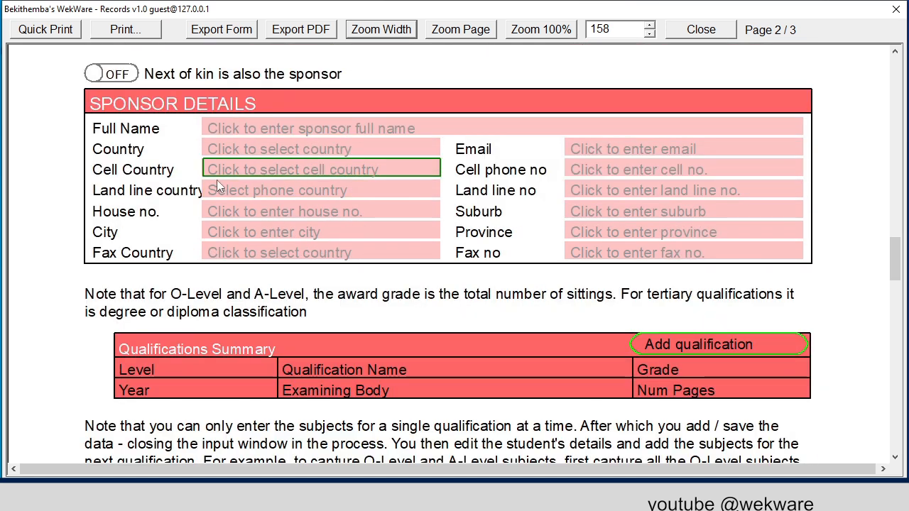
scroll(238, 188, down, 5)
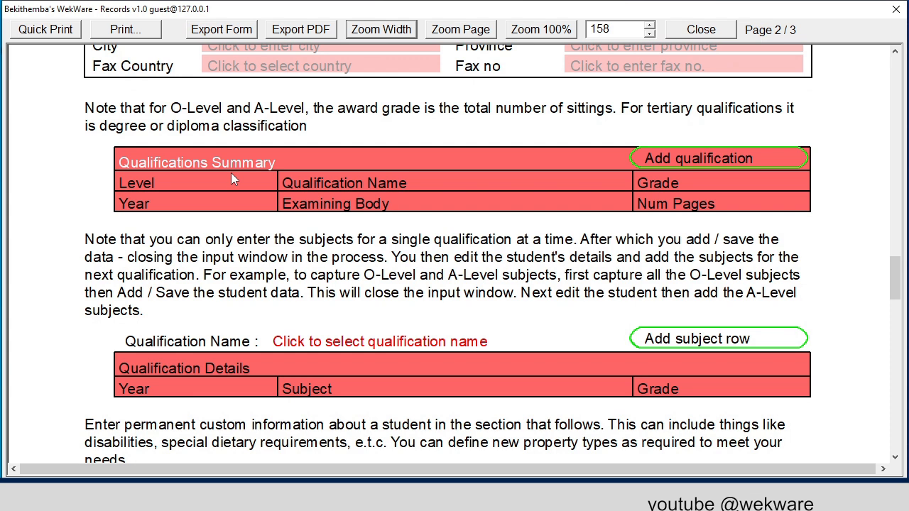
scroll(231, 174, down, 3)
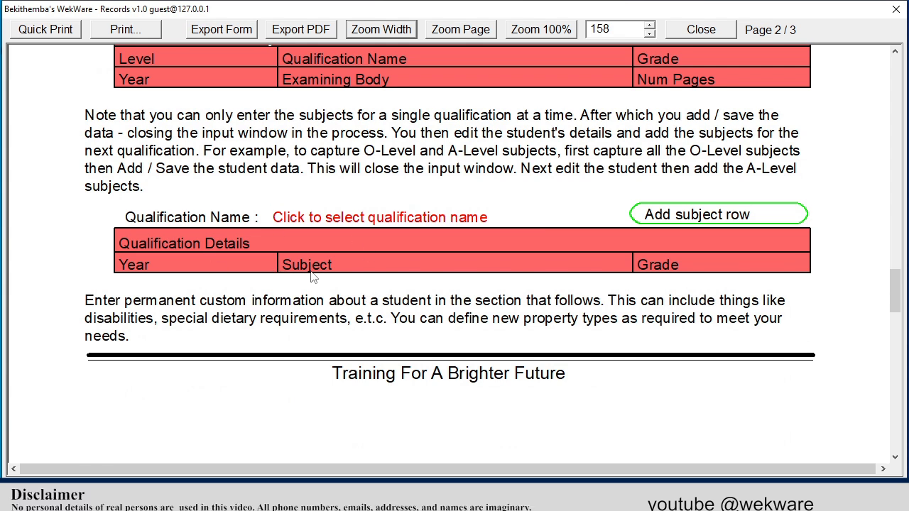
scroll(316, 281, down, 10)
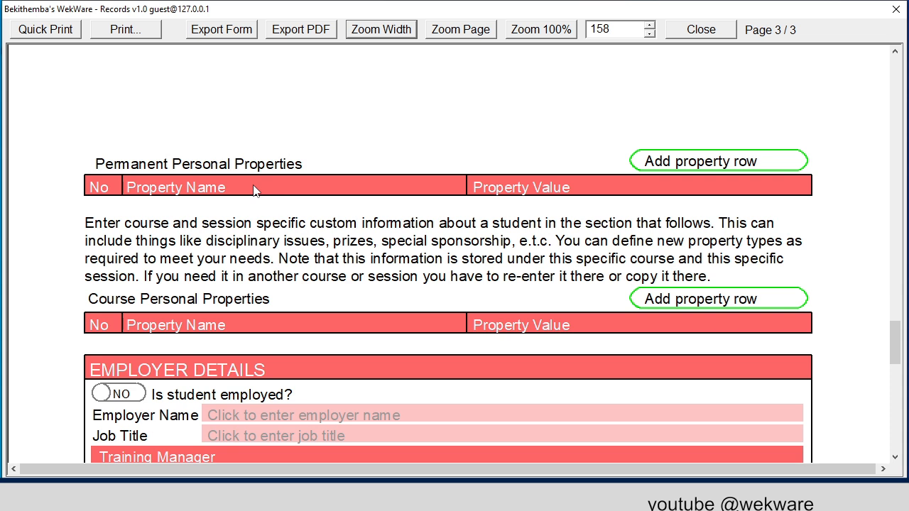
scroll(259, 192, down, 5)
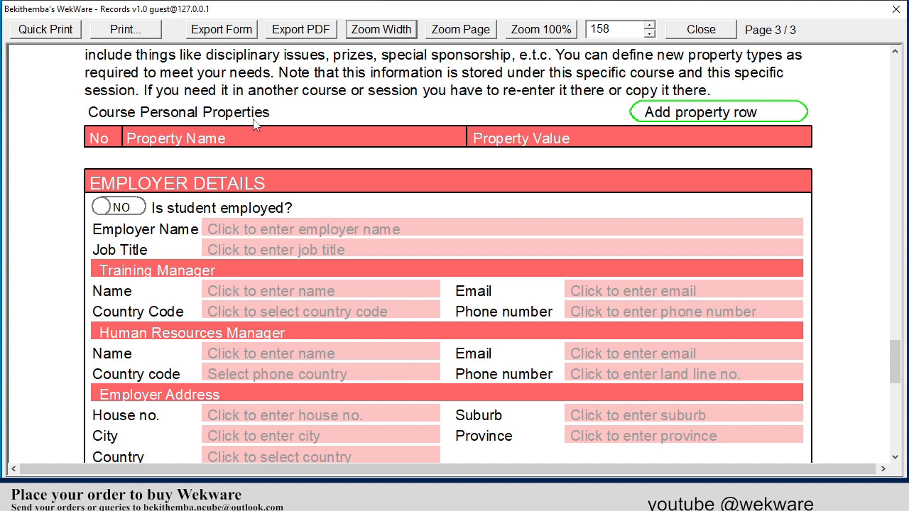
scroll(257, 142, down, 3)
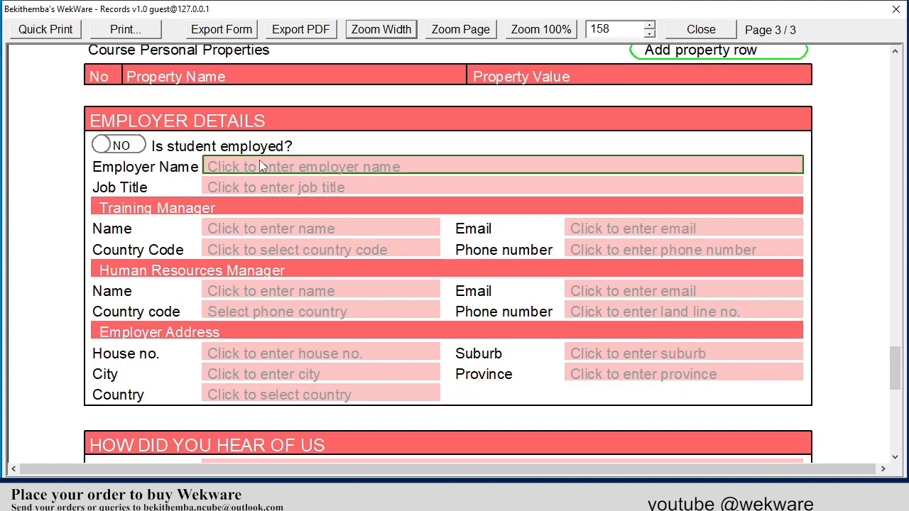
scroll(353, 184, down, 6)
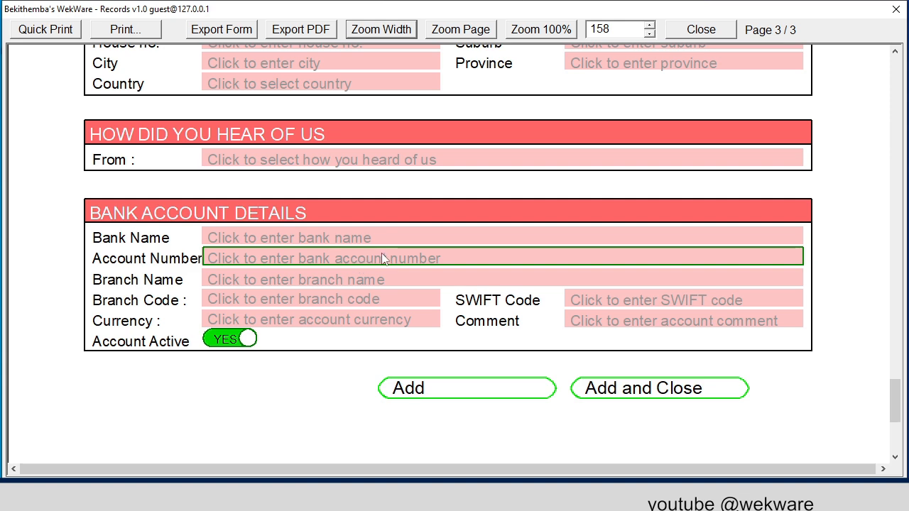
Step: Set the student status to REGISTERED in the student admission details
scroll(504, 237, up, 10)
scroll(504, 240, up, 15)
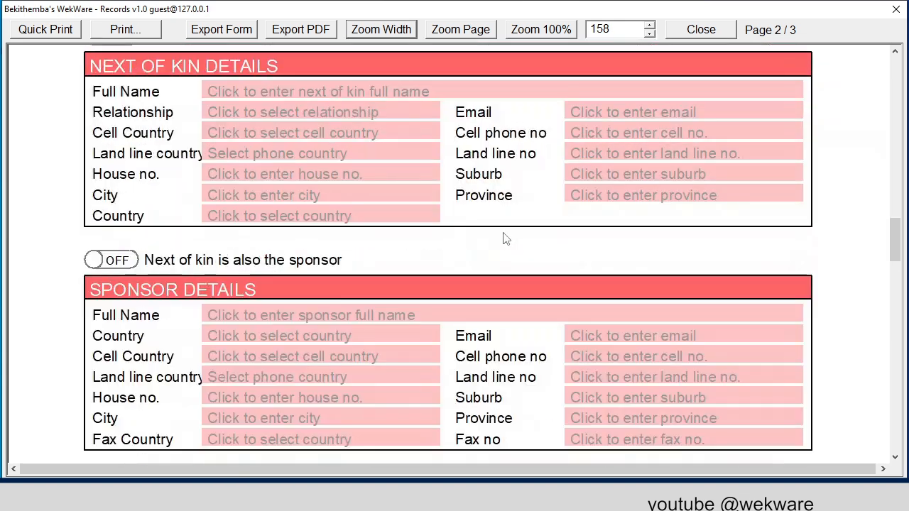
scroll(506, 240, down, 3)
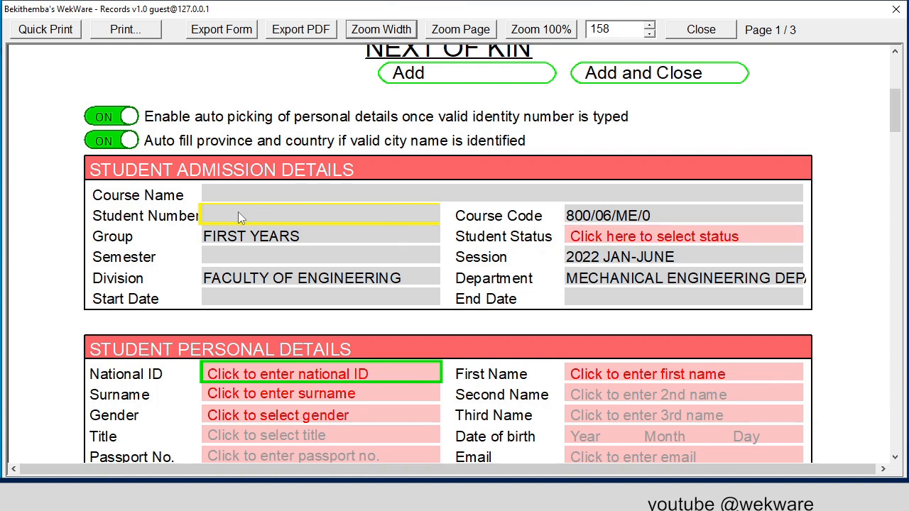
click(687, 236)
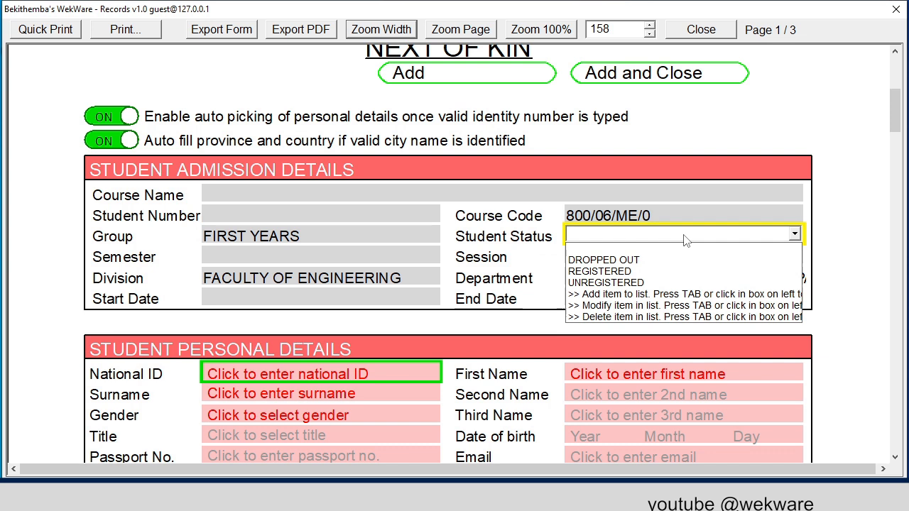
click(647, 272)
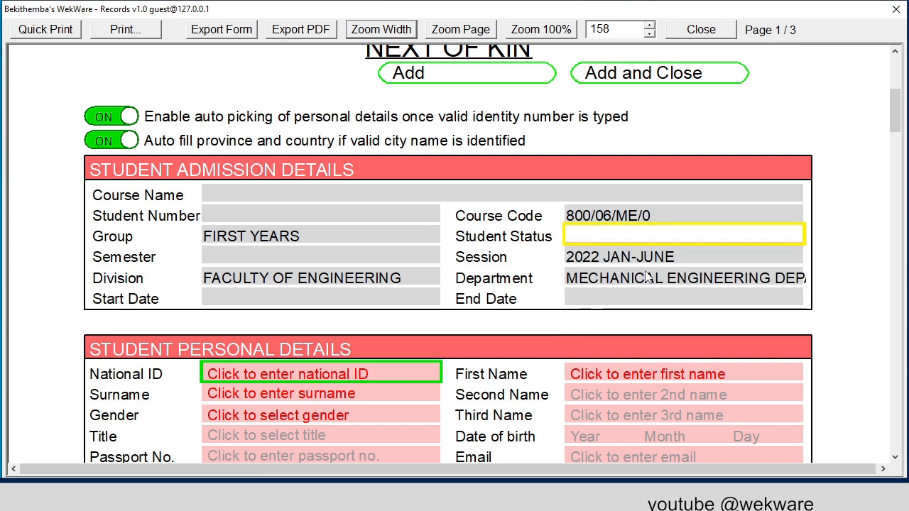
Step: Enter the student's national ID number in the student personal details
scroll(647, 277, down, 3)
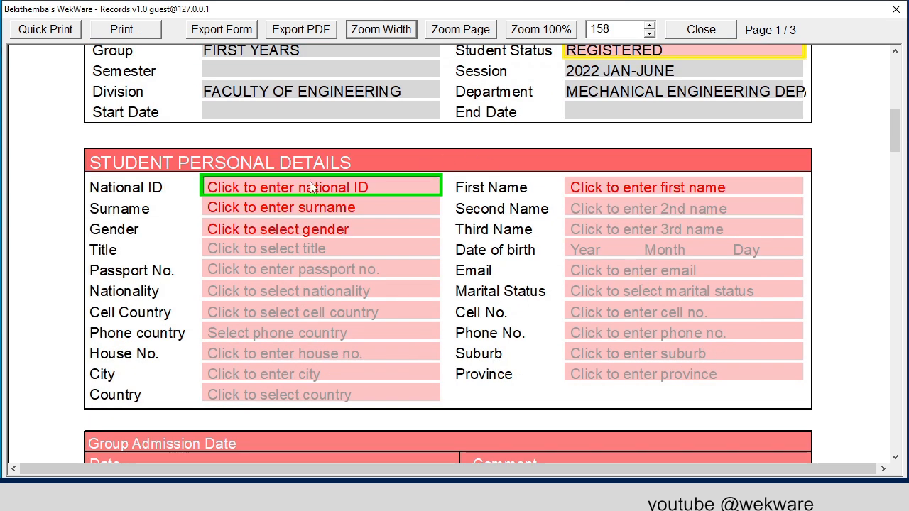
click(229, 188)
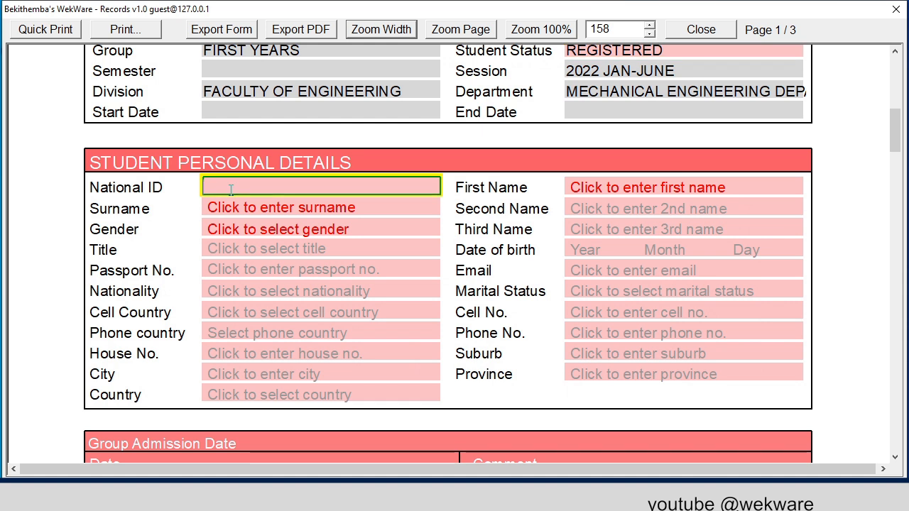
text(66-666666A6)
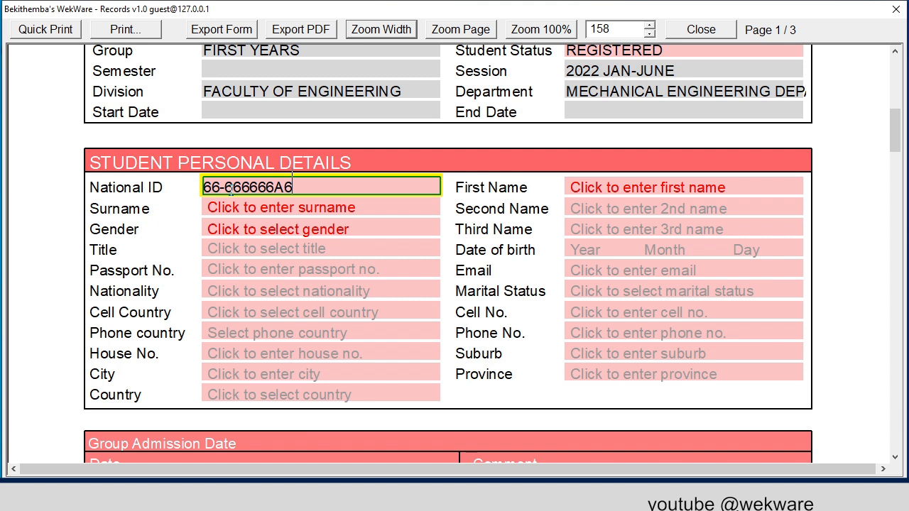
text(6)
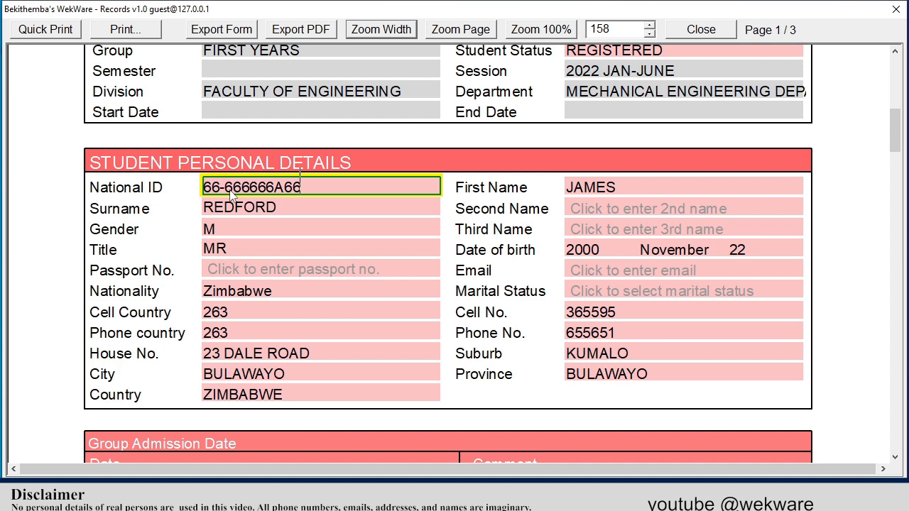
Step: Set the group admission date to 2022 January 01 with the comment MECH ENG
scroll(413, 193, down, 5)
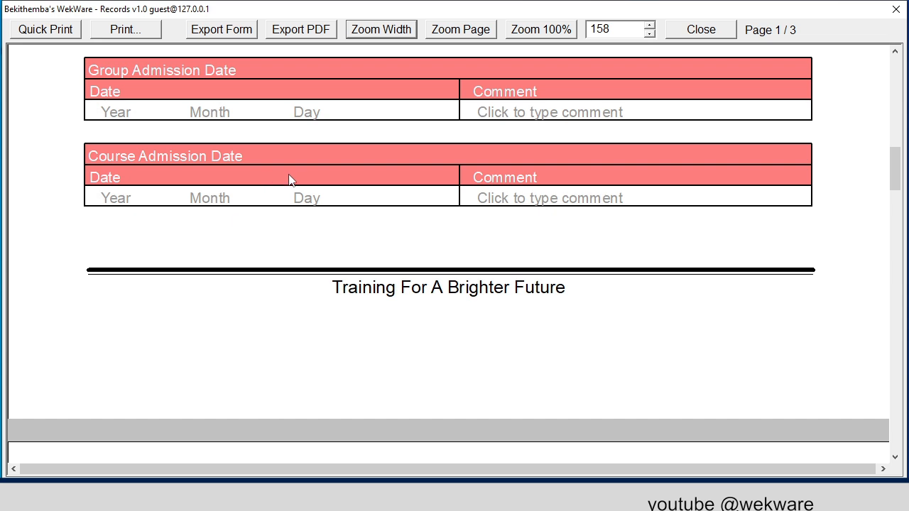
scroll(300, 193, down, 5)
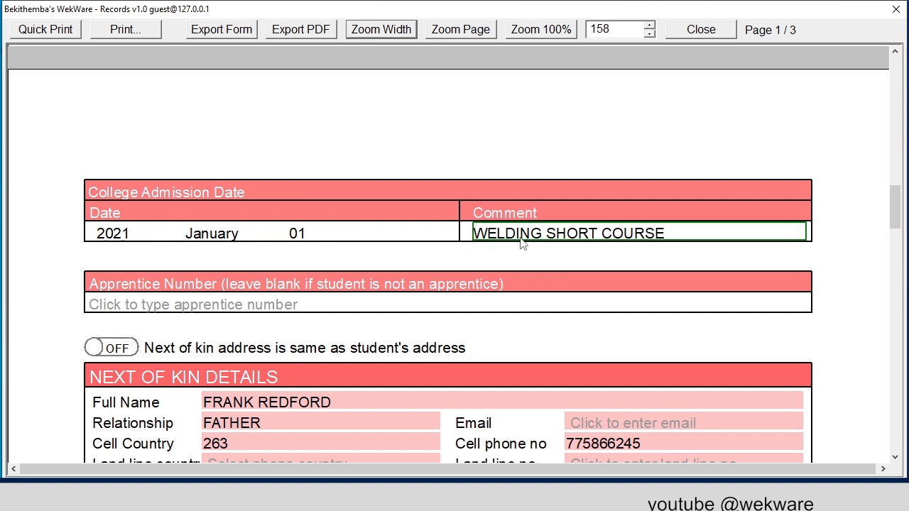
scroll(537, 239, up, 6)
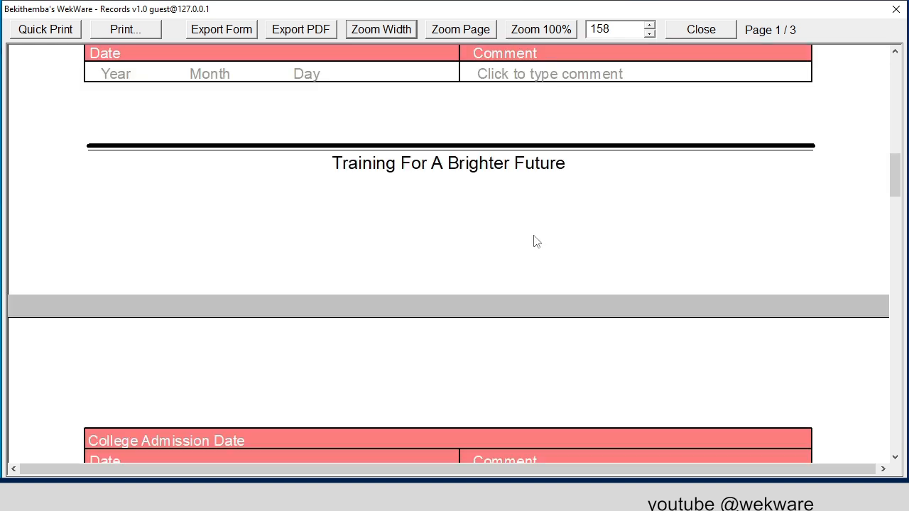
scroll(540, 236, down, 1)
scroll(539, 235, down, 1)
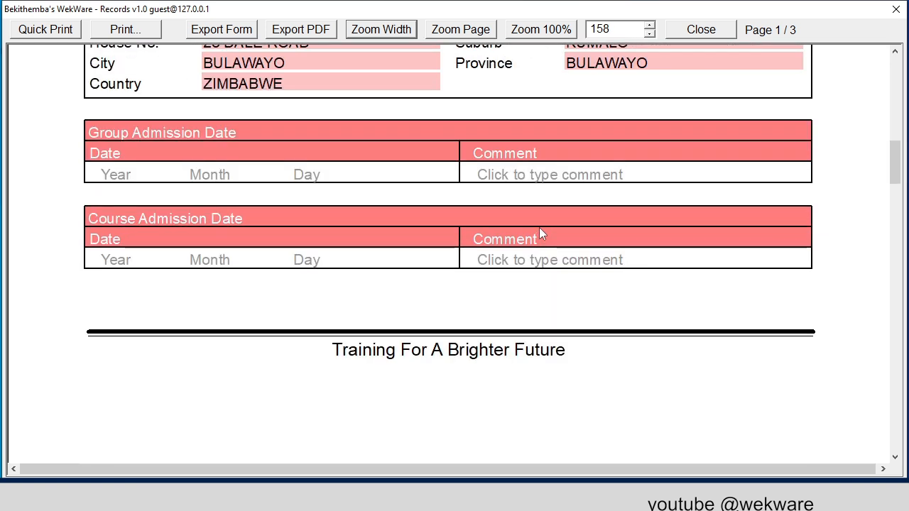
scroll(539, 233, up, 1)
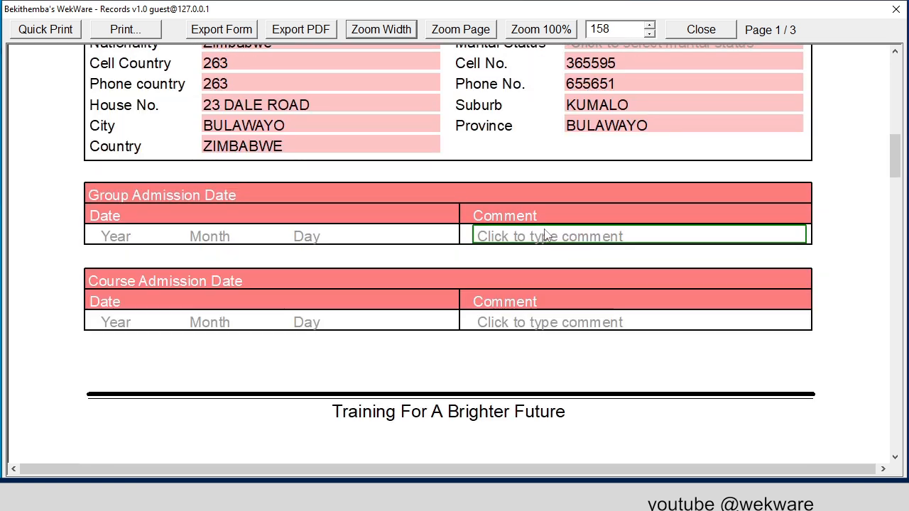
click(160, 237)
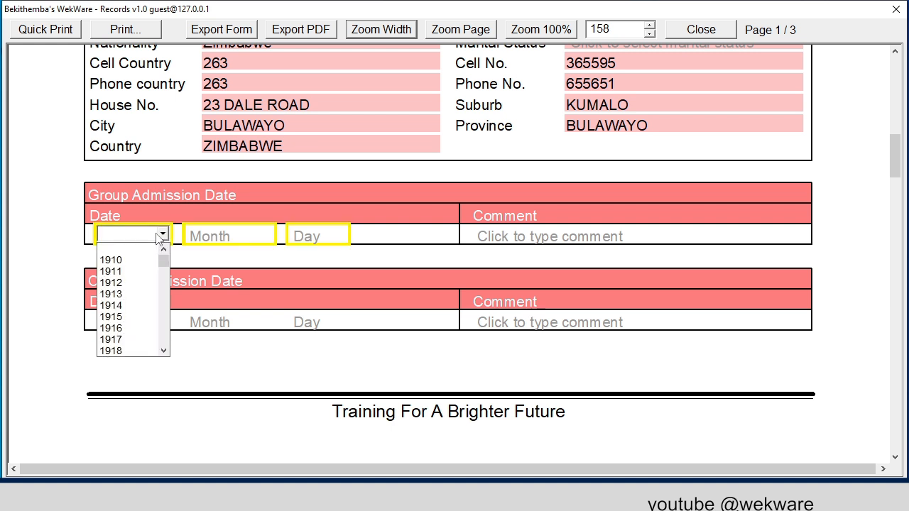
text(2022)
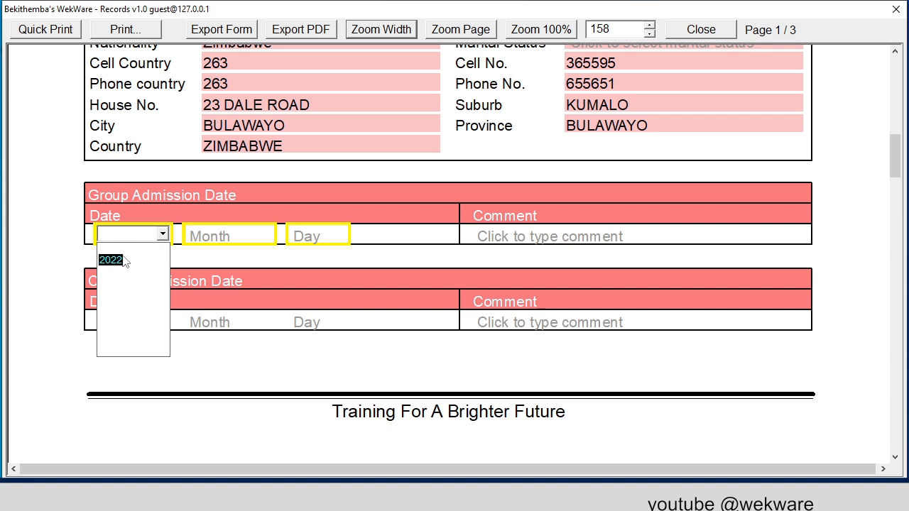
click(116, 260)
click(215, 237)
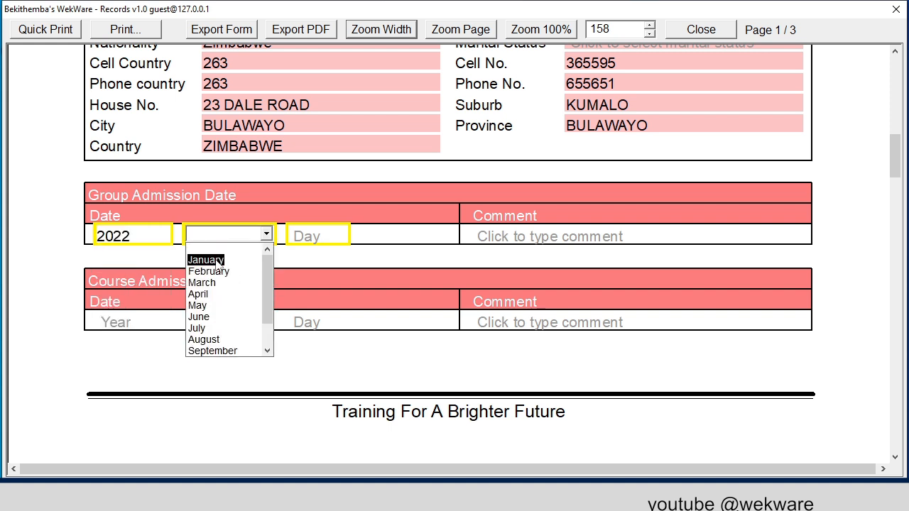
click(206, 259)
click(298, 239)
click(310, 260)
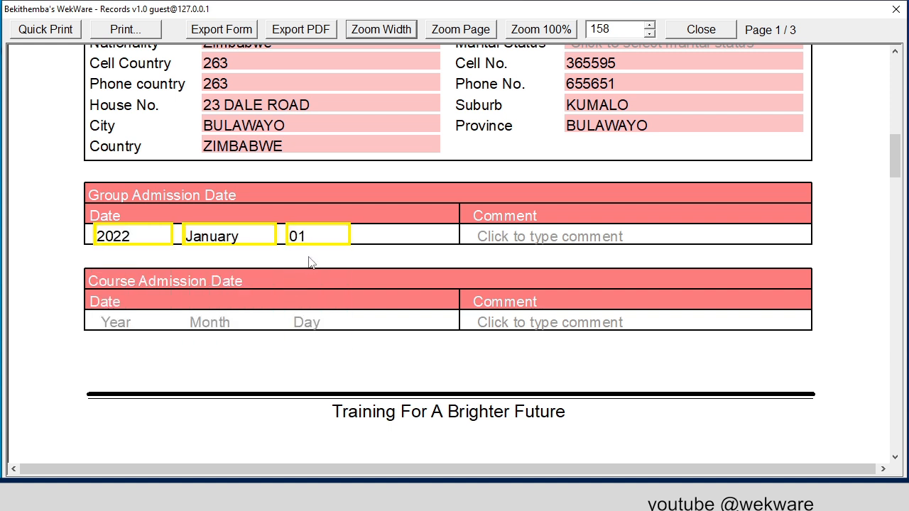
click(516, 236)
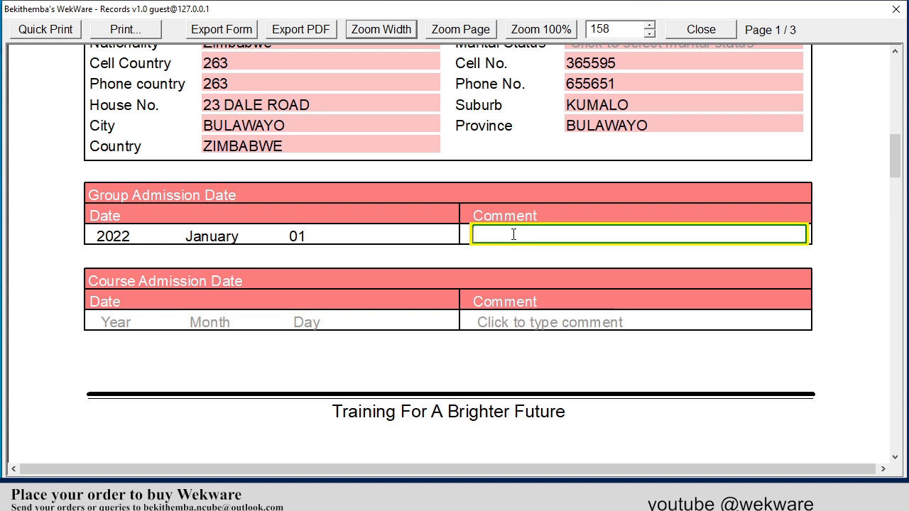
text(MECH ENG)
Step: Set the course admission date to 2022 January 01 with the comment MECH ENG
click(114, 322)
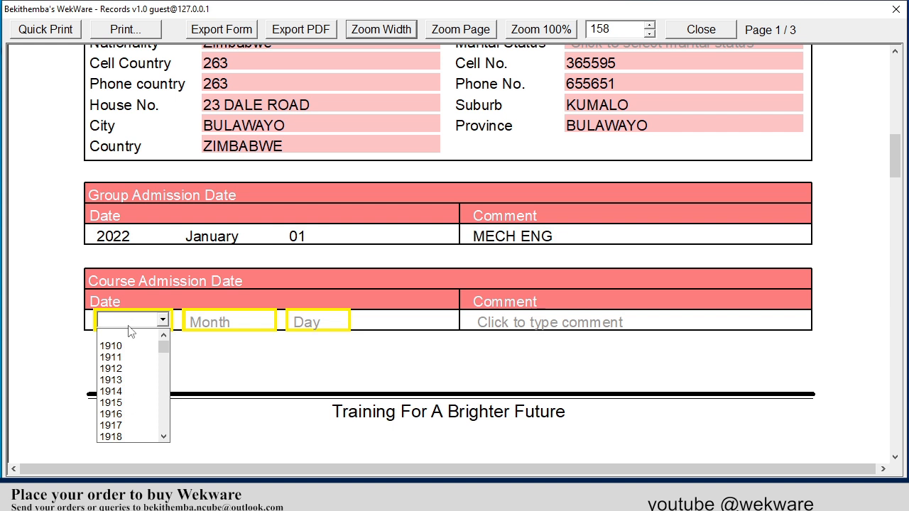
text(2022)
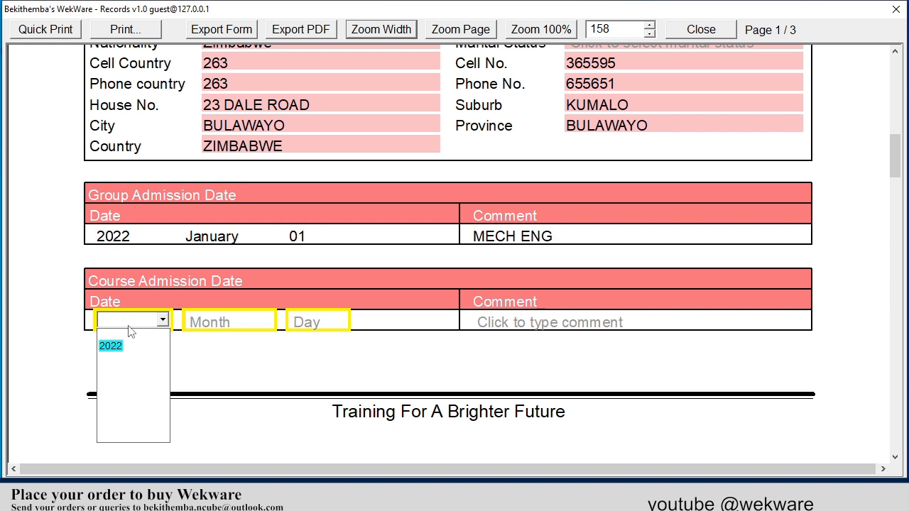
click(112, 345)
click(230, 321)
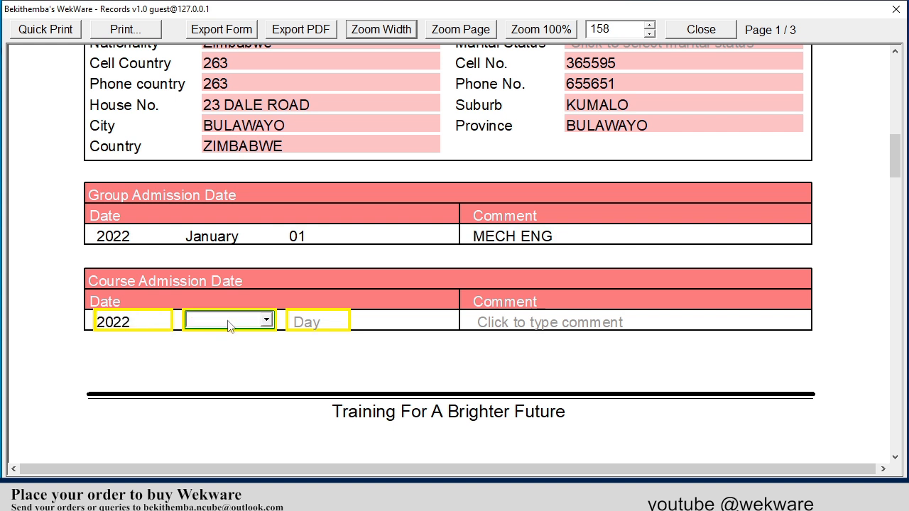
click(229, 348)
click(318, 321)
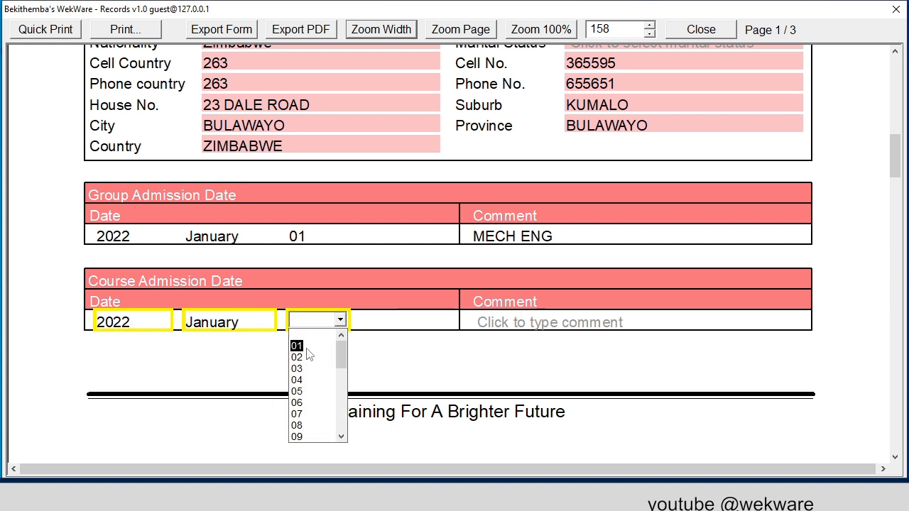
click(309, 348)
click(536, 325)
text(MECH ENG)
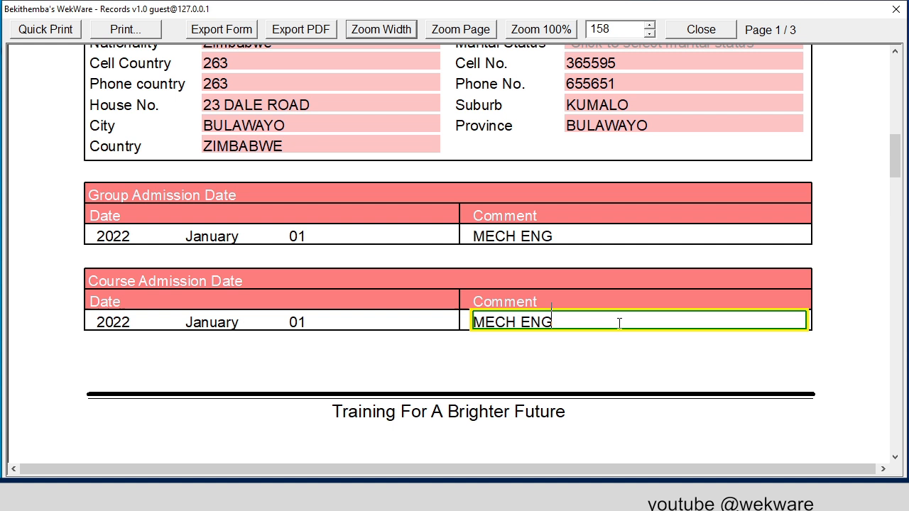
Step: Clear the house number, city, country, suburb and province in the next of kin details
scroll(619, 324, down, 8)
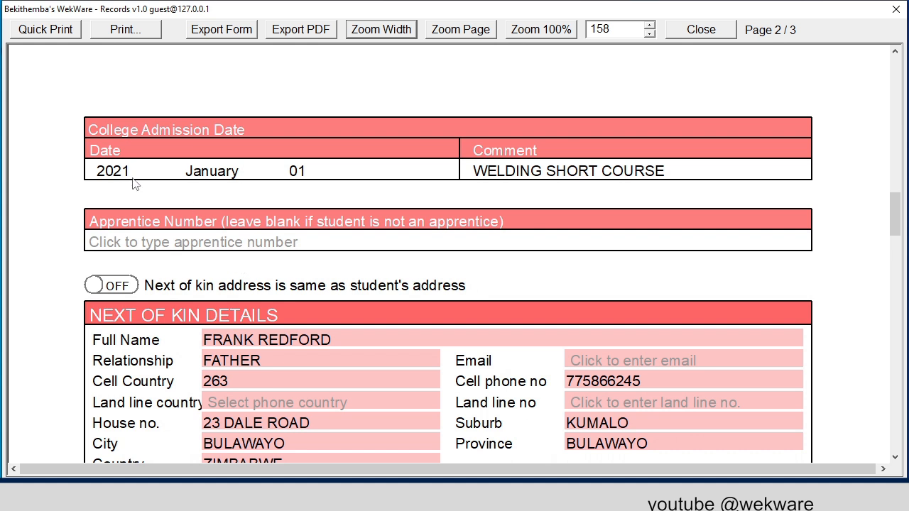
scroll(556, 243, down, 3)
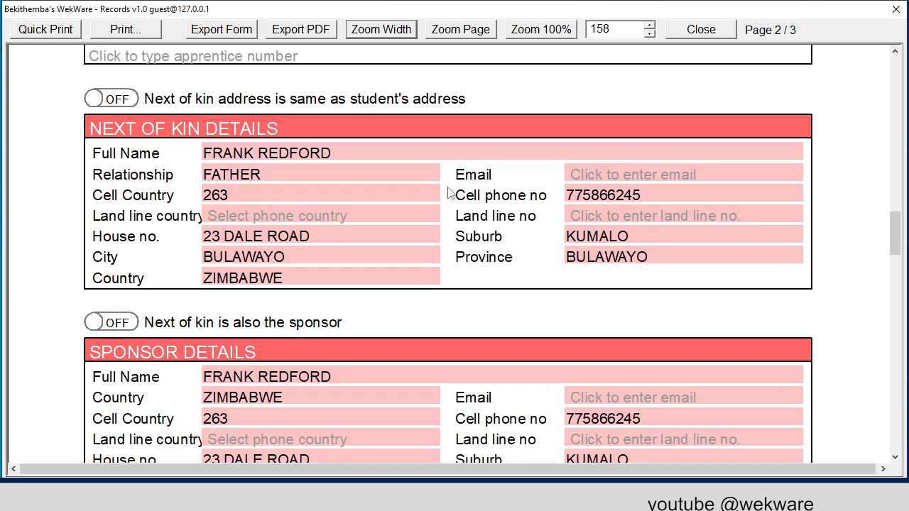
scroll(451, 188, down, 2)
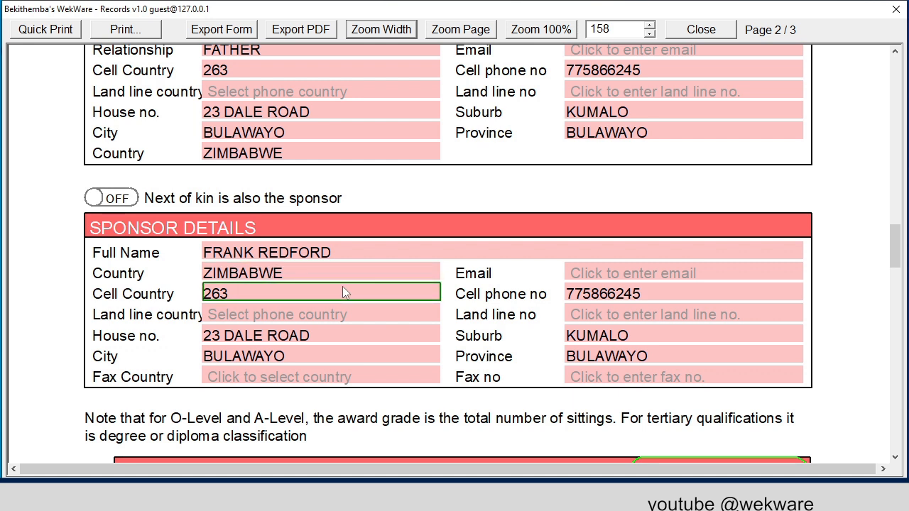
scroll(356, 273, up, 4)
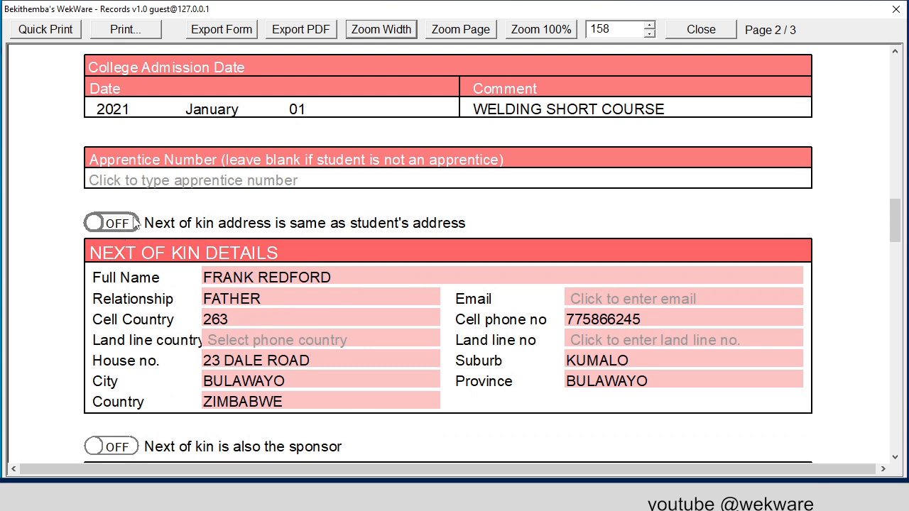
scroll(209, 232, down, 3)
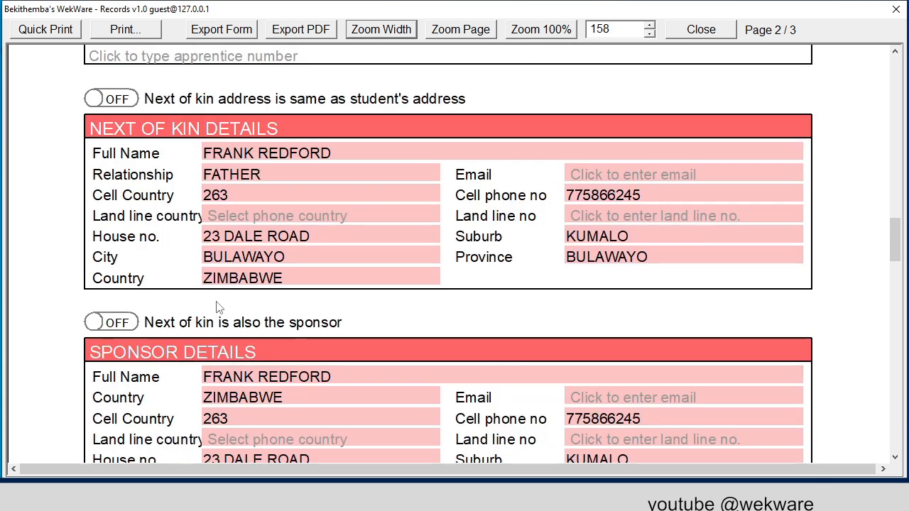
scroll(236, 315, up, 3)
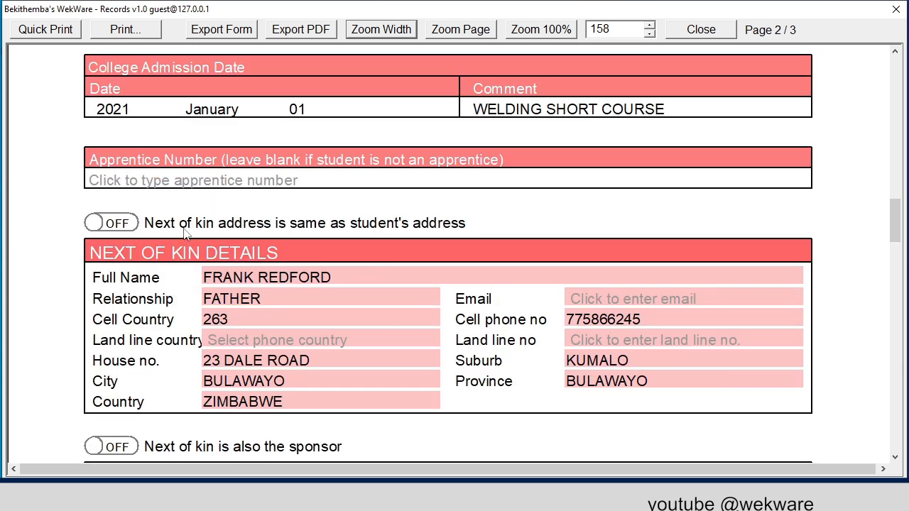
click(323, 360)
key(Delete)
click(315, 377)
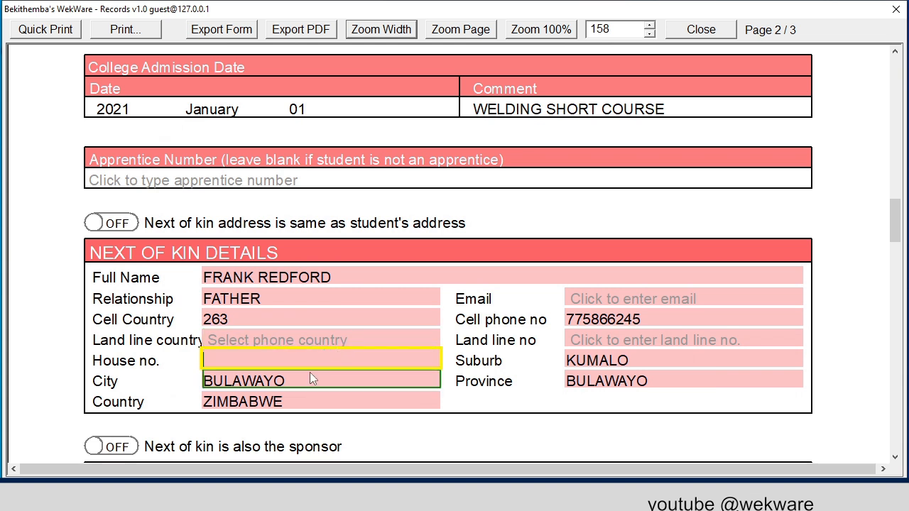
key(Delete)
click(319, 403)
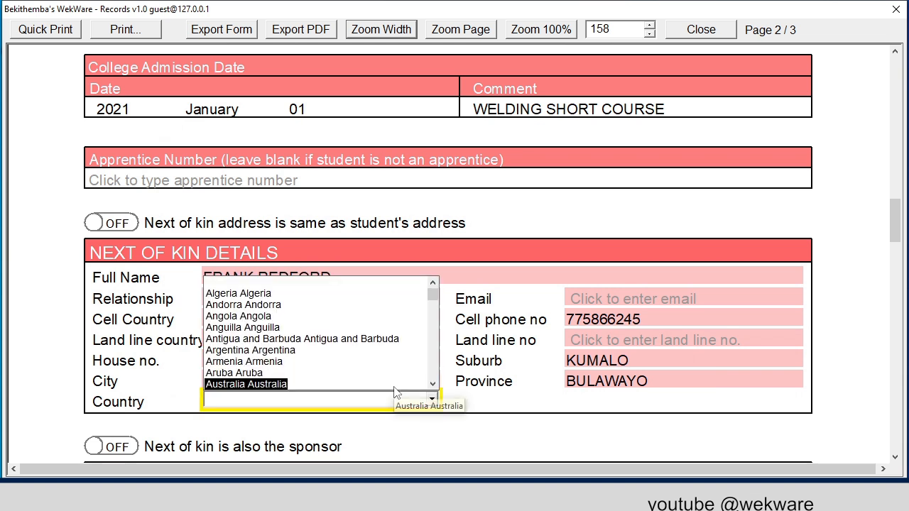
key(Escape)
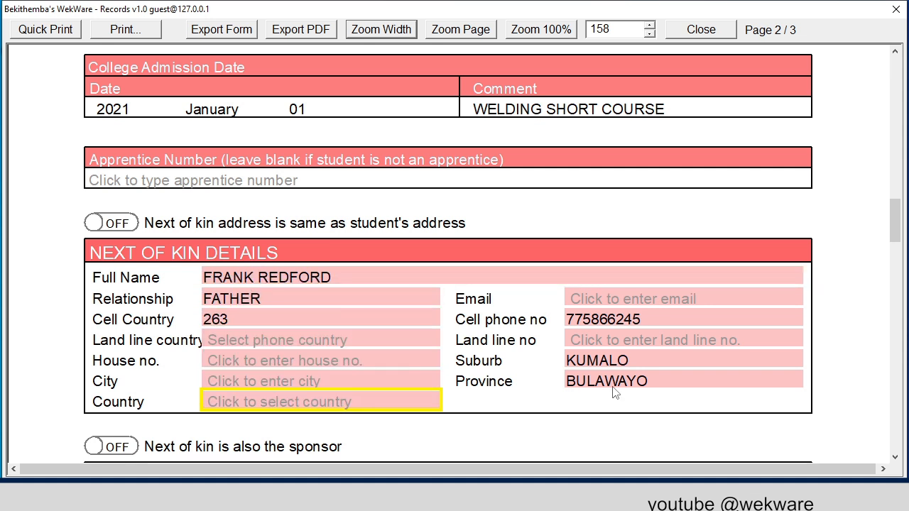
click(614, 361)
key(Delete)
click(622, 382)
key(Delete)
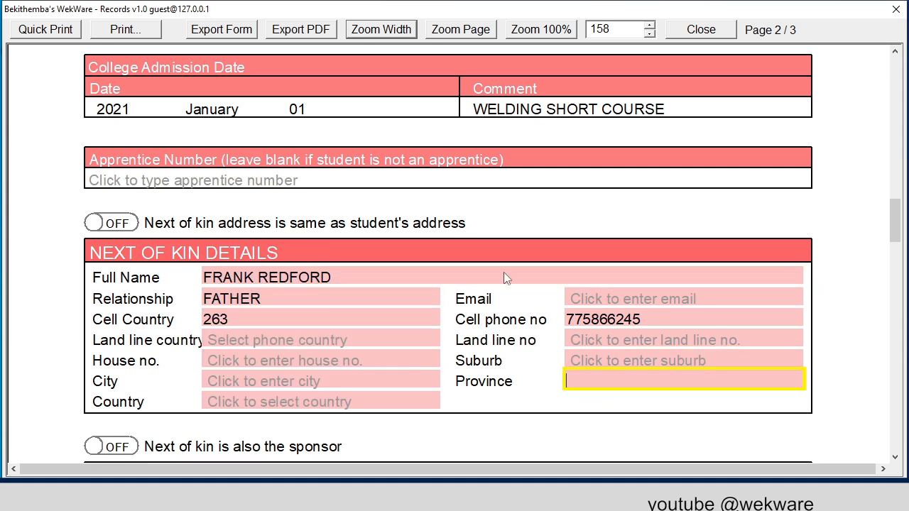
click(529, 222)
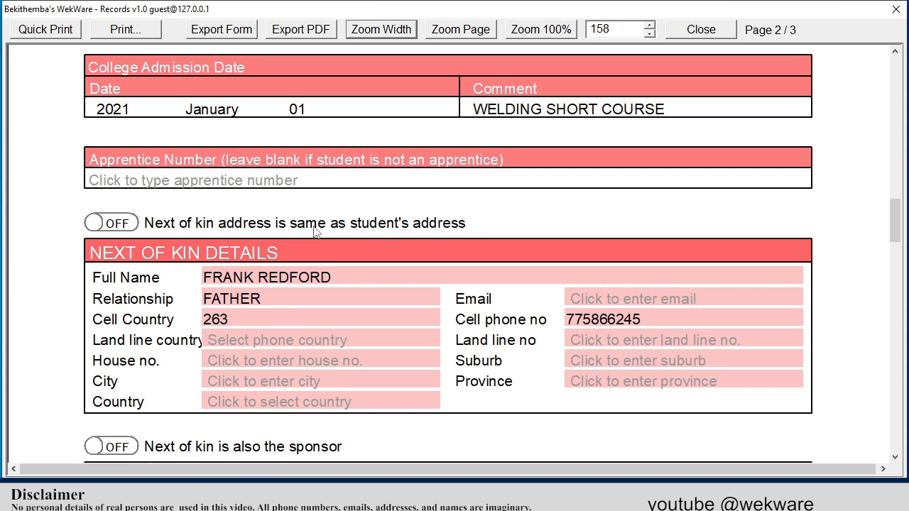
Step: Turn on the option that the next of kin address is the same as the student's address
click(248, 275)
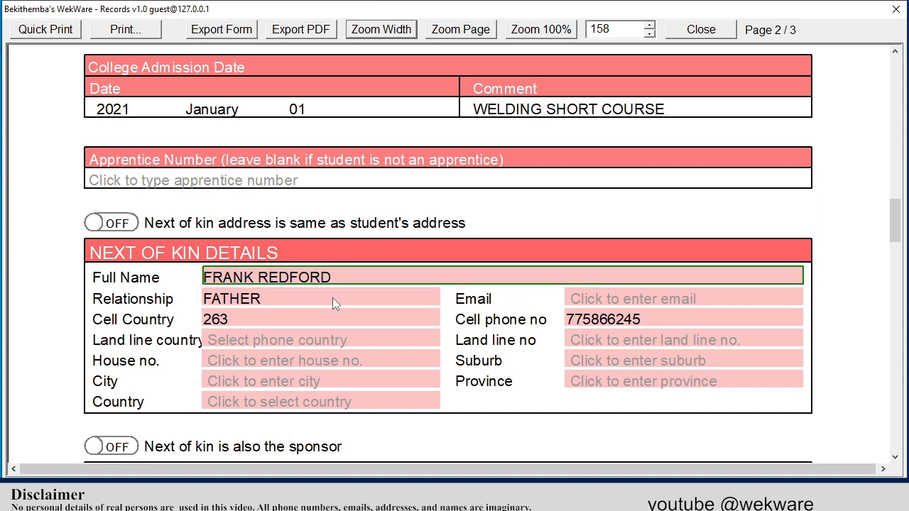
click(336, 321)
click(261, 284)
click(317, 312)
click(244, 296)
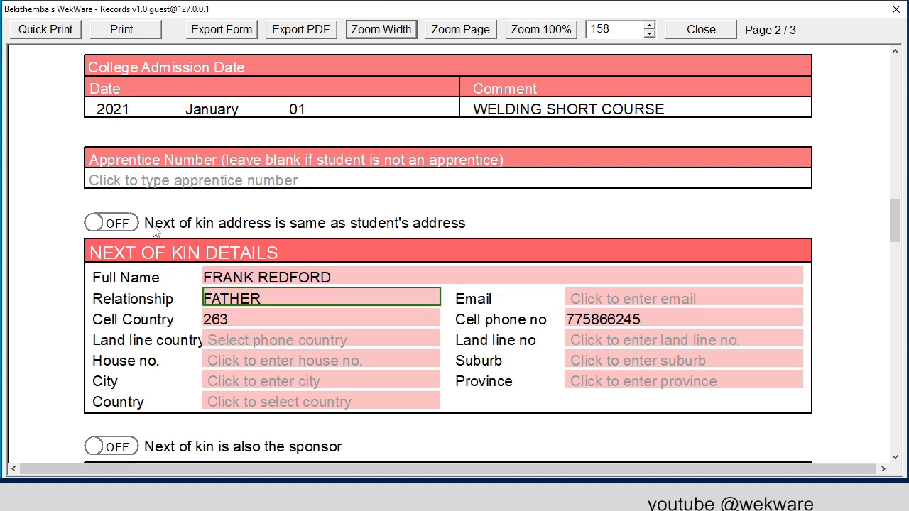
click(113, 223)
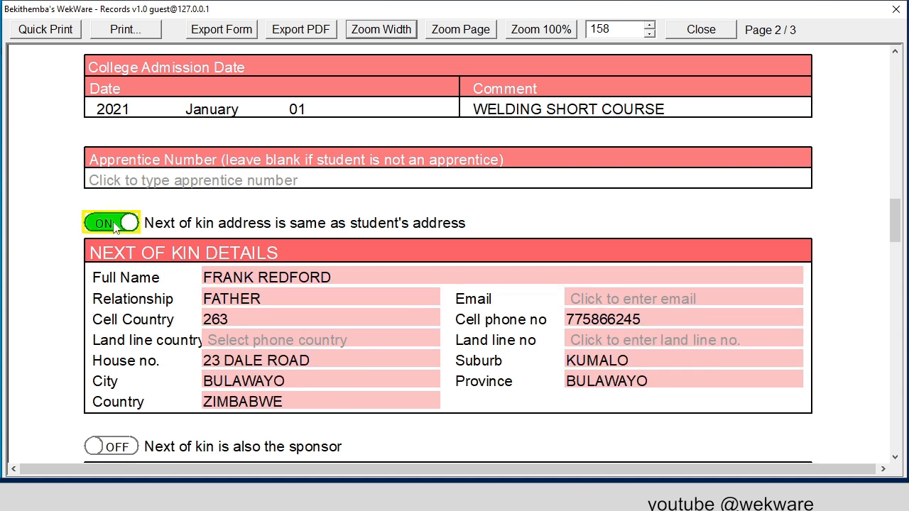
click(270, 361)
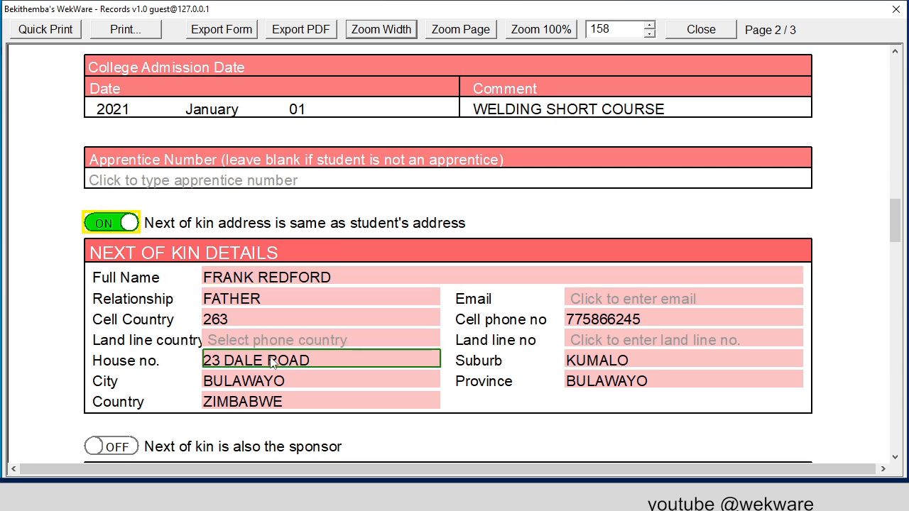
scroll(298, 365, down, 5)
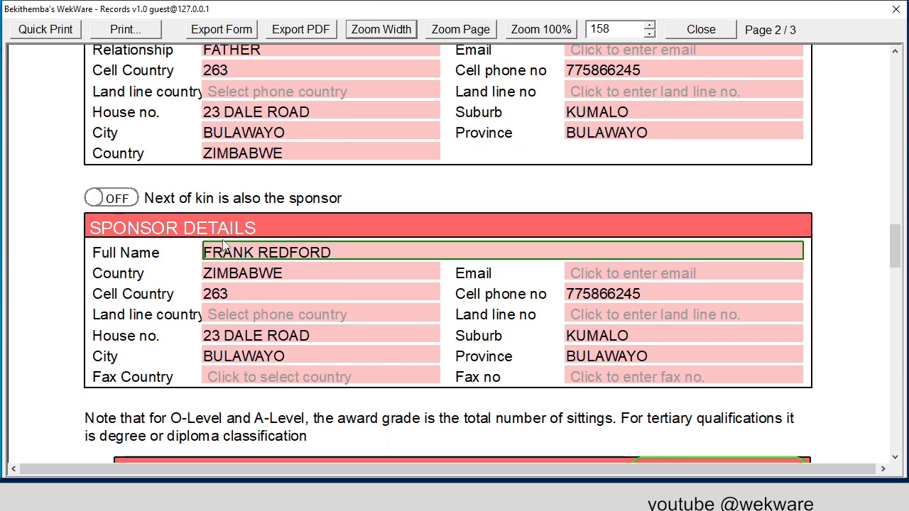
Step: Clear the full name, country and cell country in the sponsor details
click(263, 253)
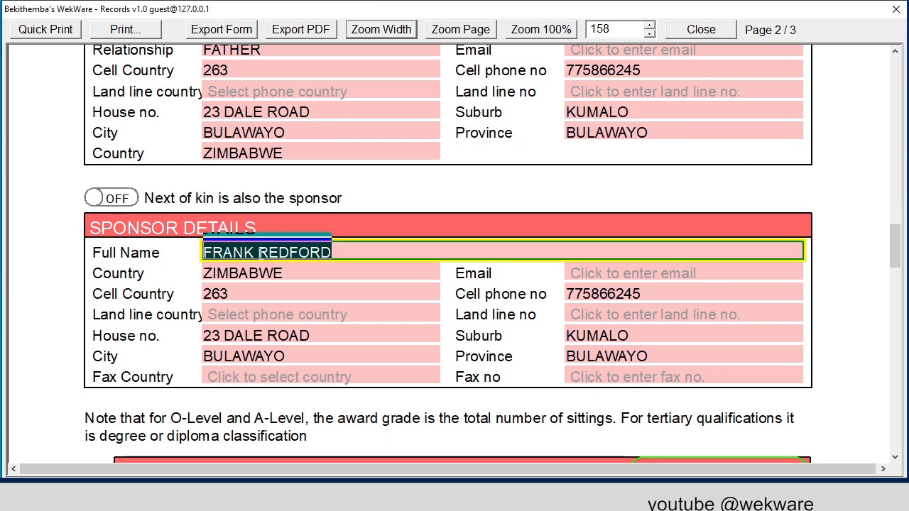
key(BackSpace)
click(269, 271)
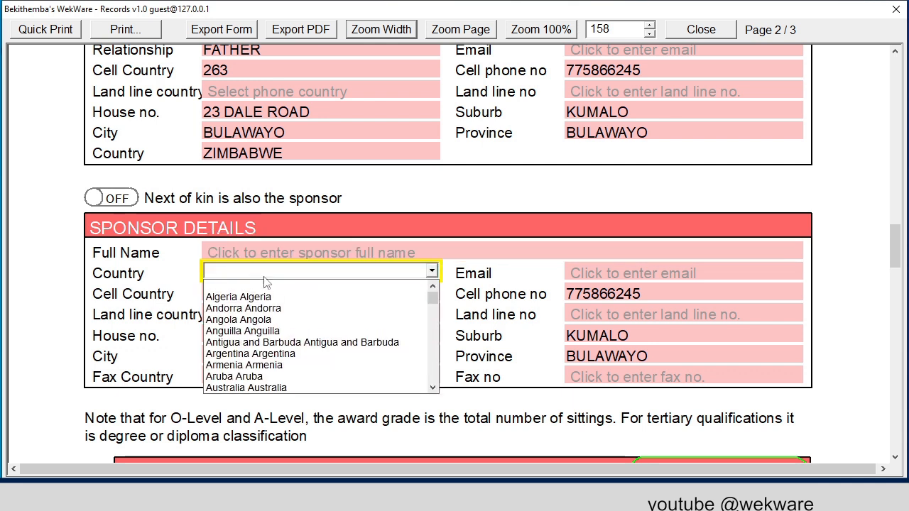
click(262, 290)
click(355, 296)
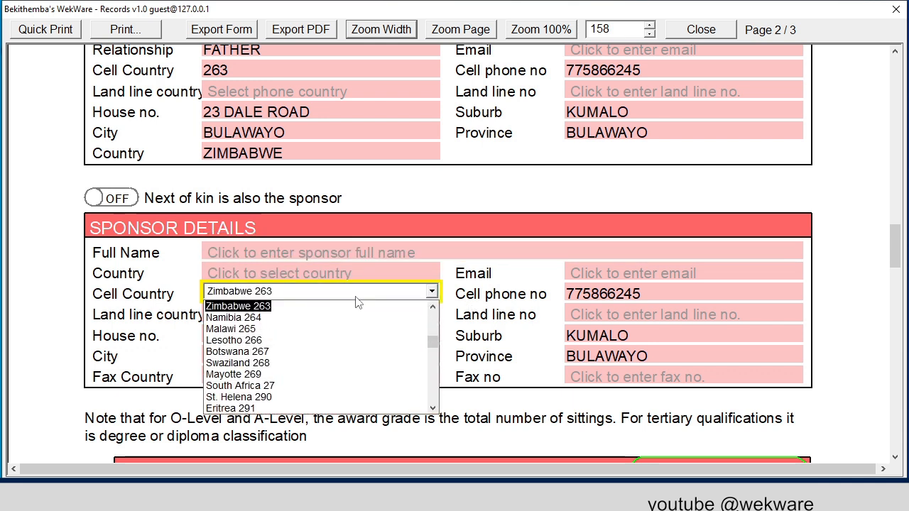
scroll(444, 326, up, 5)
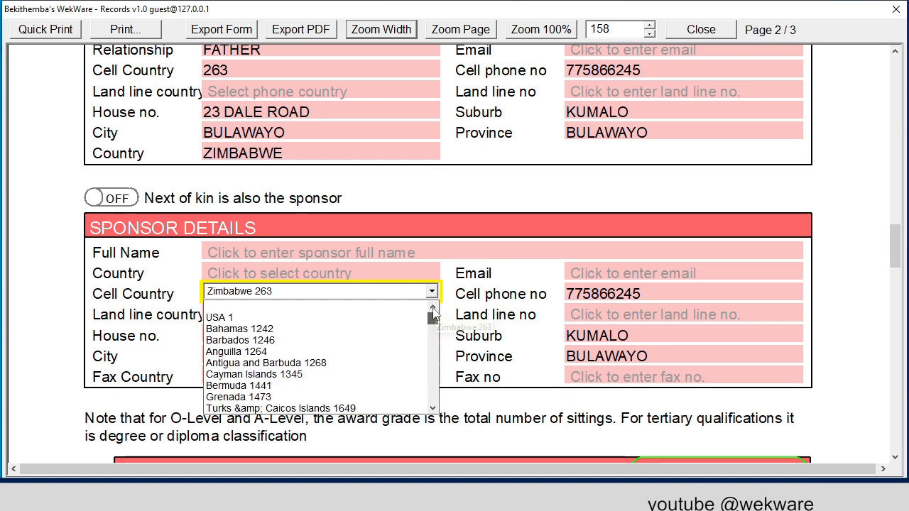
click(384, 310)
Step: Clear the cell phone number, suburb, province, house number and city in the sponsor details
click(610, 296)
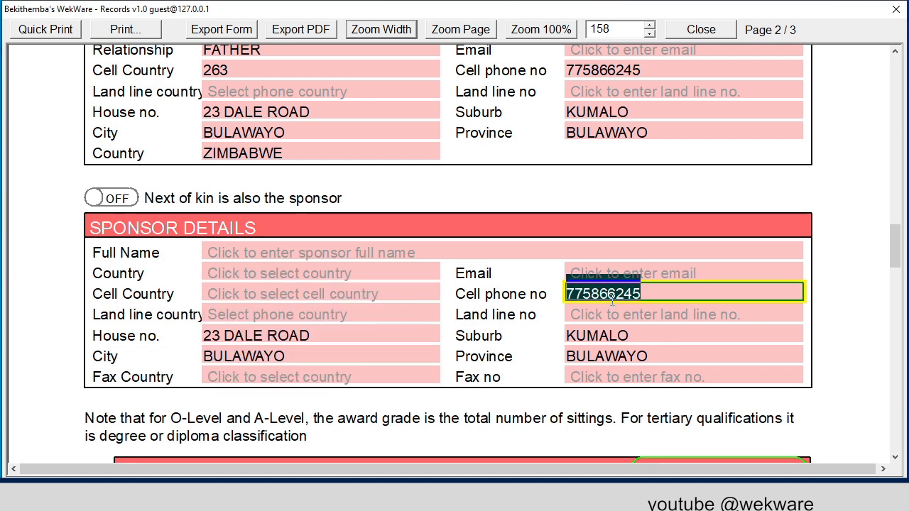
key(Delete)
click(605, 335)
key(Delete)
click(610, 358)
key(Delete)
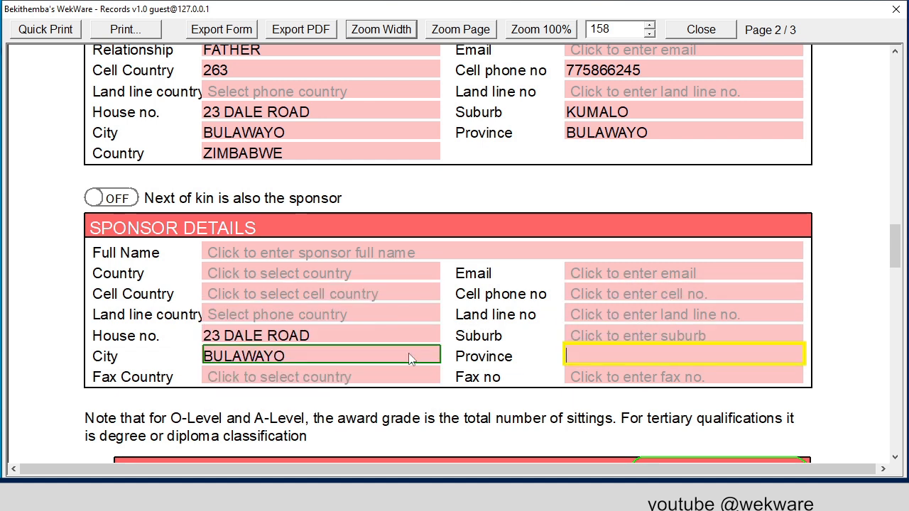
click(315, 333)
key(Delete)
click(311, 355)
key(Delete)
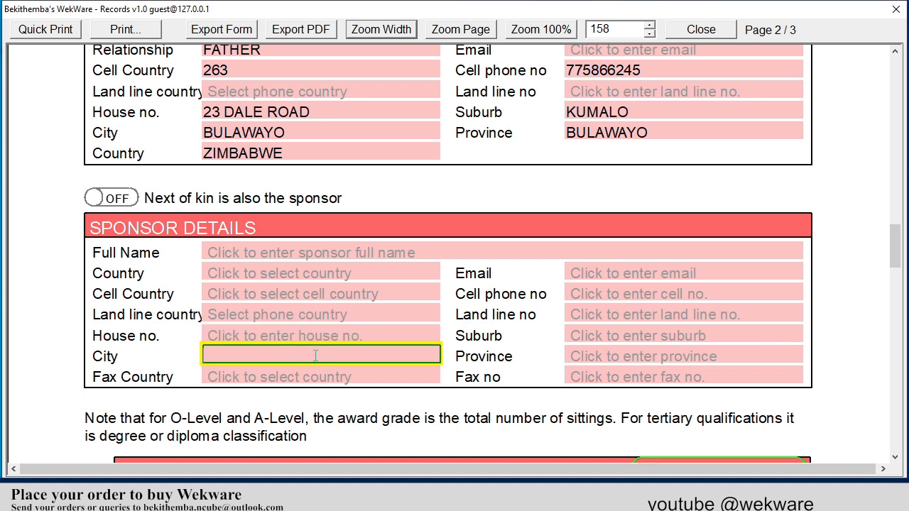
click(420, 200)
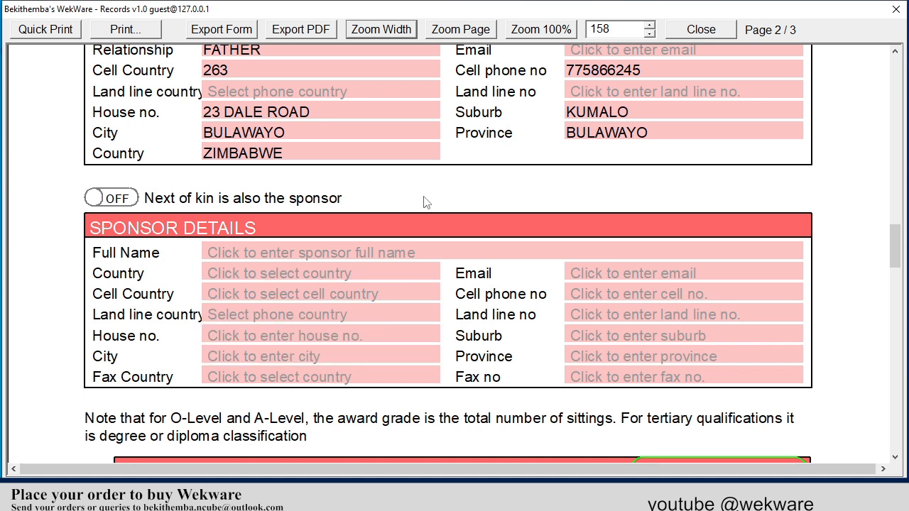
Step: Turn on the option that the next of kin is also the sponsor
scroll(401, 196, up, 2)
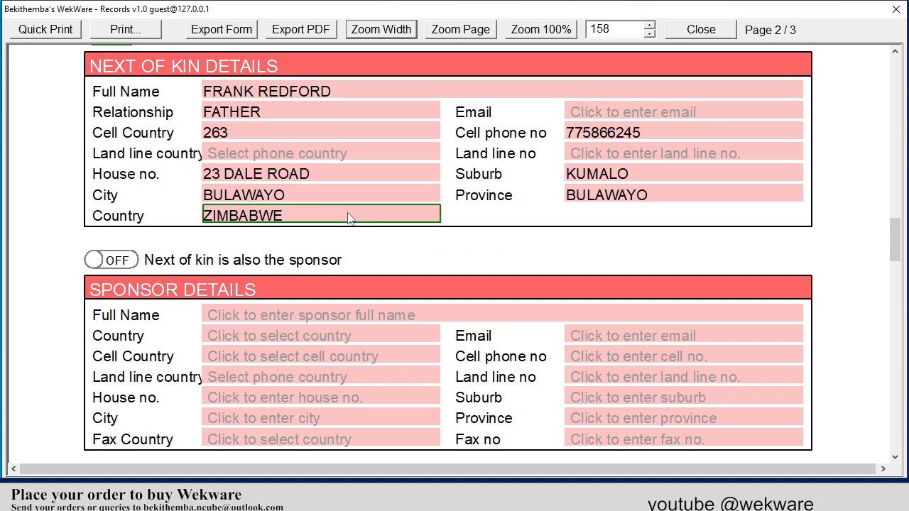
scroll(253, 259, down, 2)
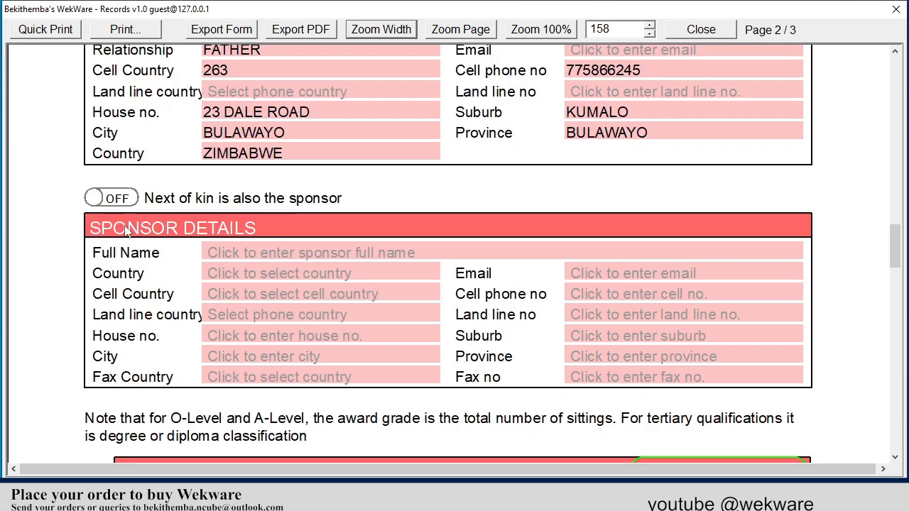
scroll(256, 142, up, 4)
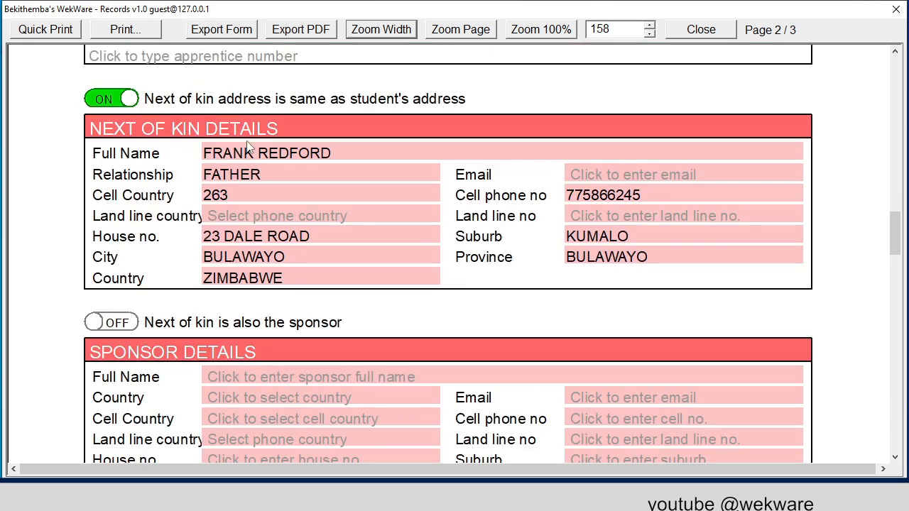
scroll(262, 160, down, 4)
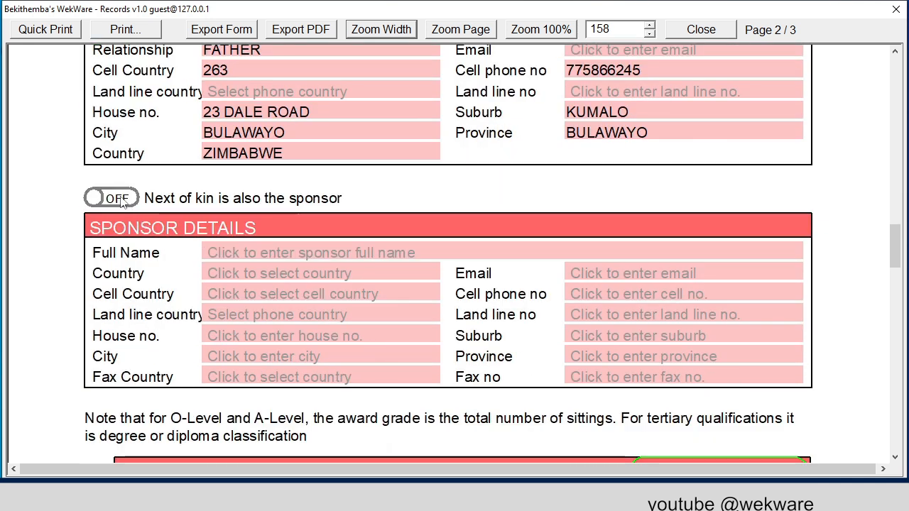
click(124, 202)
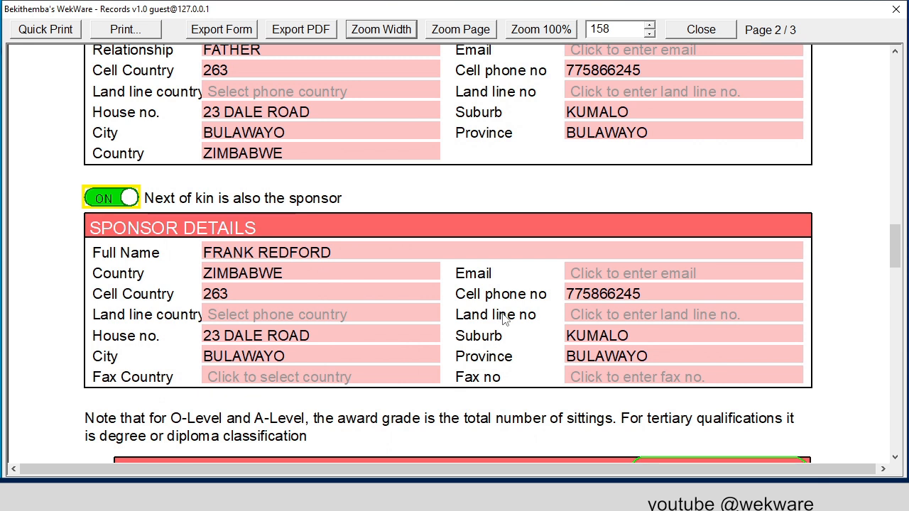
Step: Review the rest of the admission record, then add the student to the first-year class and close the form
scroll(351, 394, down, 5)
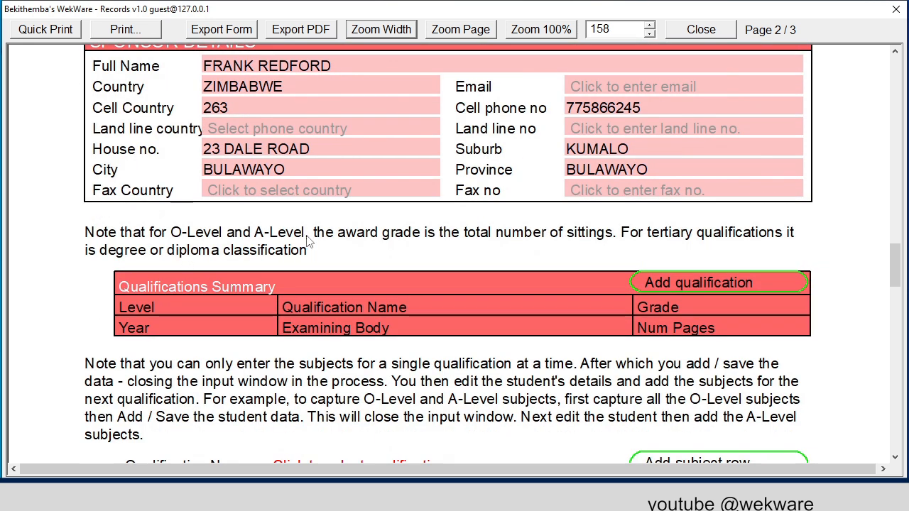
scroll(421, 296, down, 7)
scroll(438, 365, down, 2)
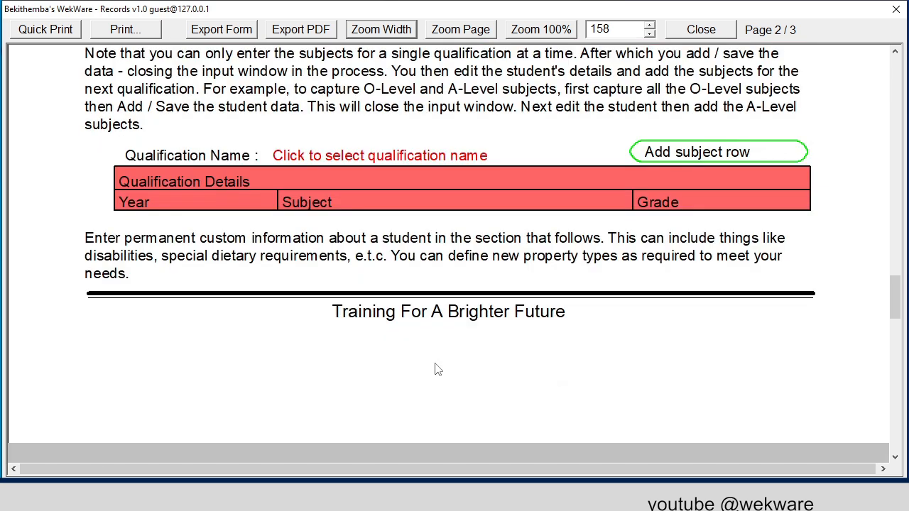
scroll(435, 367, up, 20)
scroll(434, 187, up, 1)
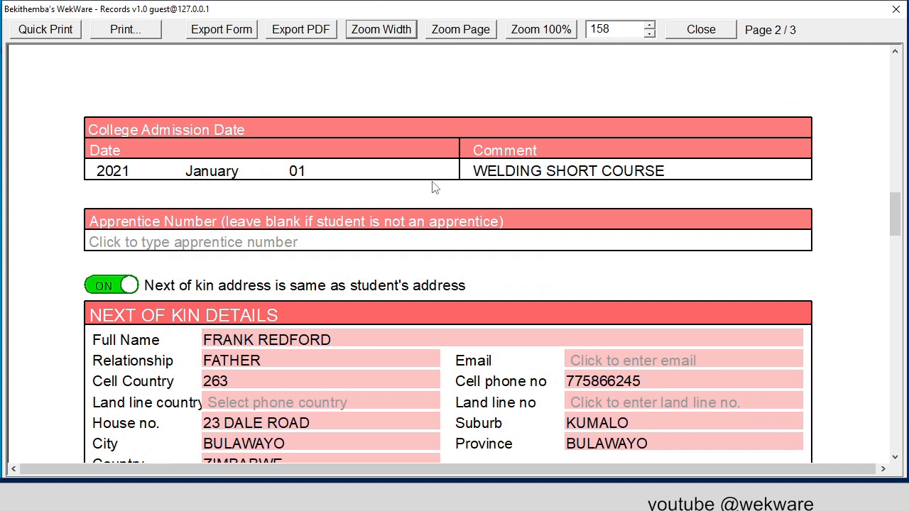
scroll(595, 193, up, 20)
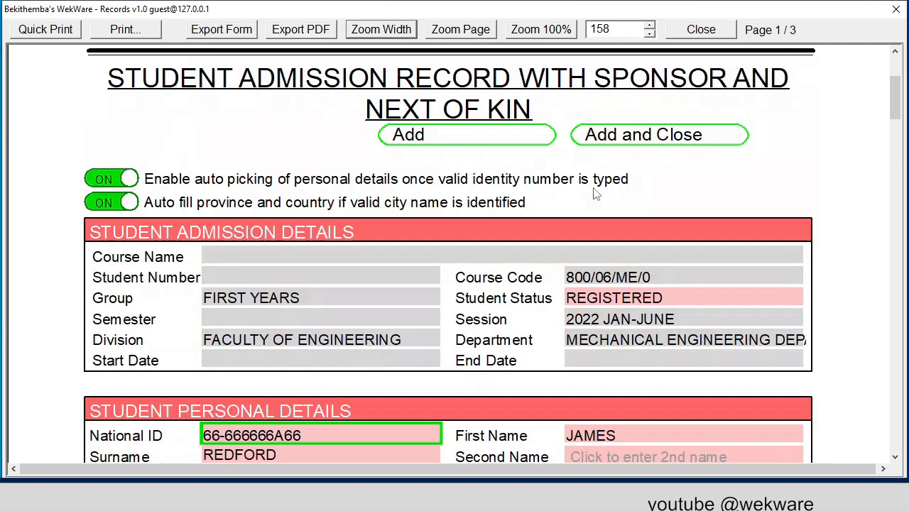
scroll(594, 193, up, 1)
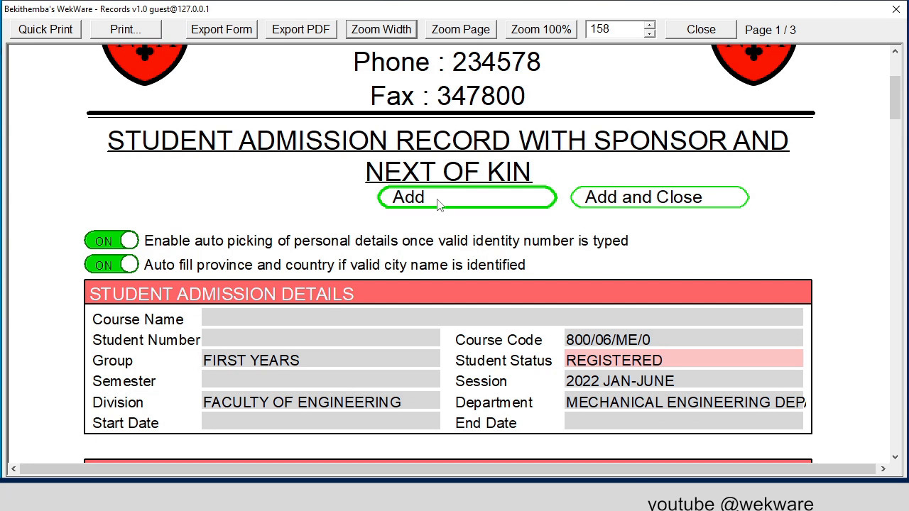
click(698, 198)
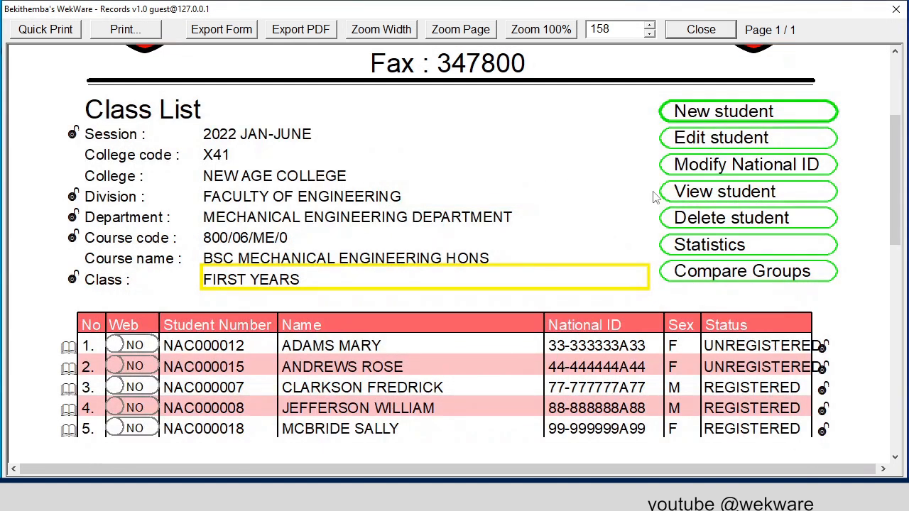
scroll(568, 206, down, 2)
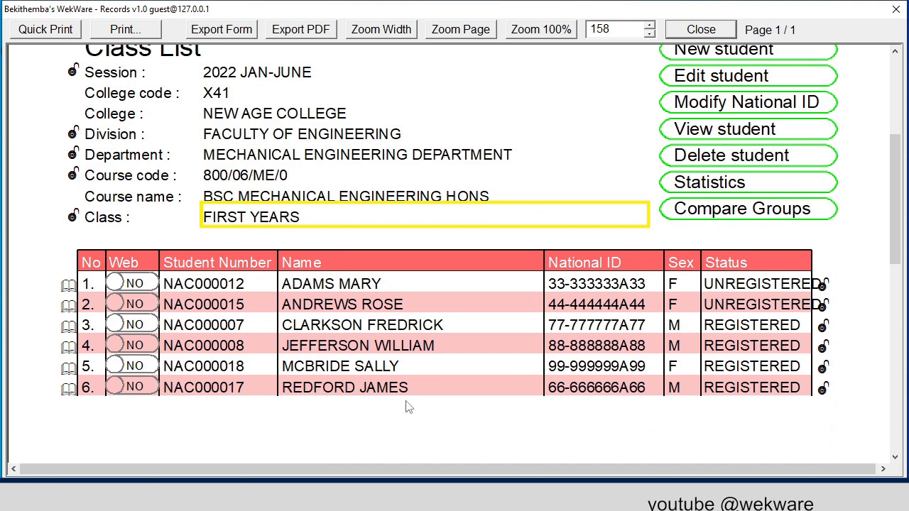
scroll(582, 184, up, 8)
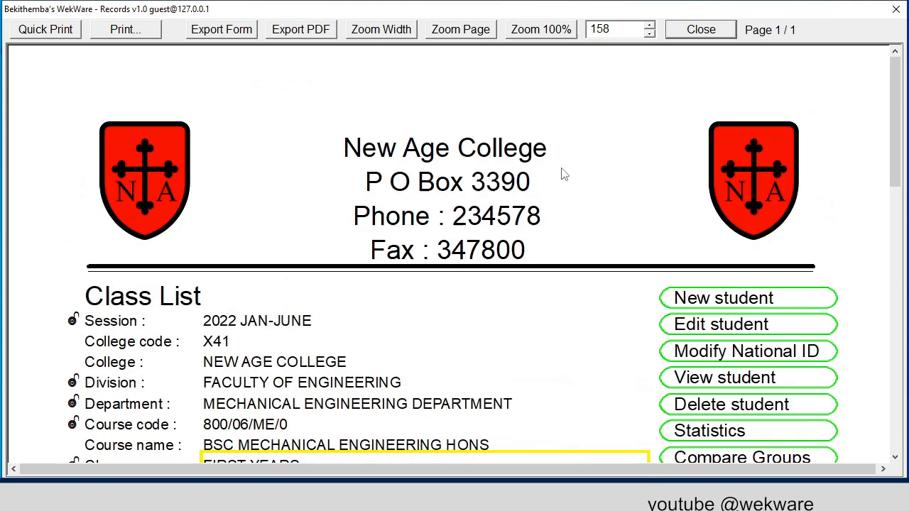